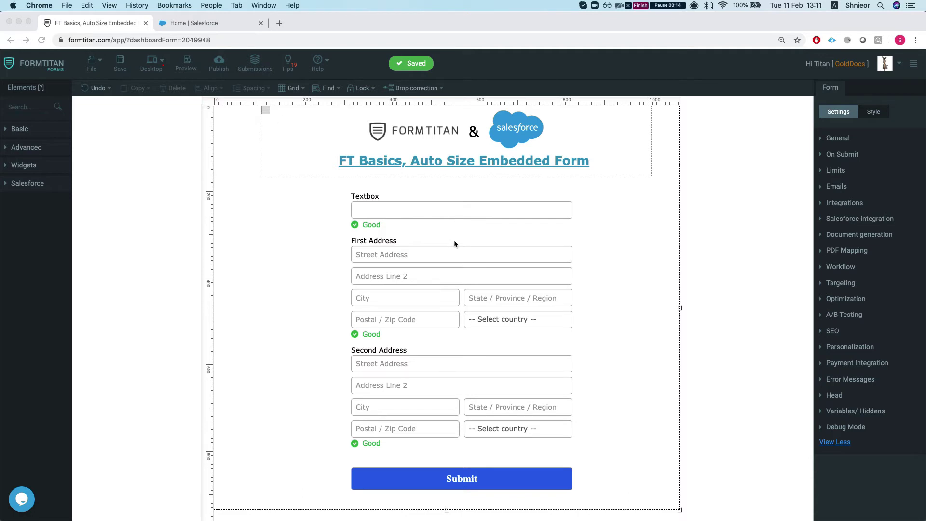
# Select the Textbox field on the Auto Size Embedded Form canvas to view its settings.
pyautogui.click(305, 228)
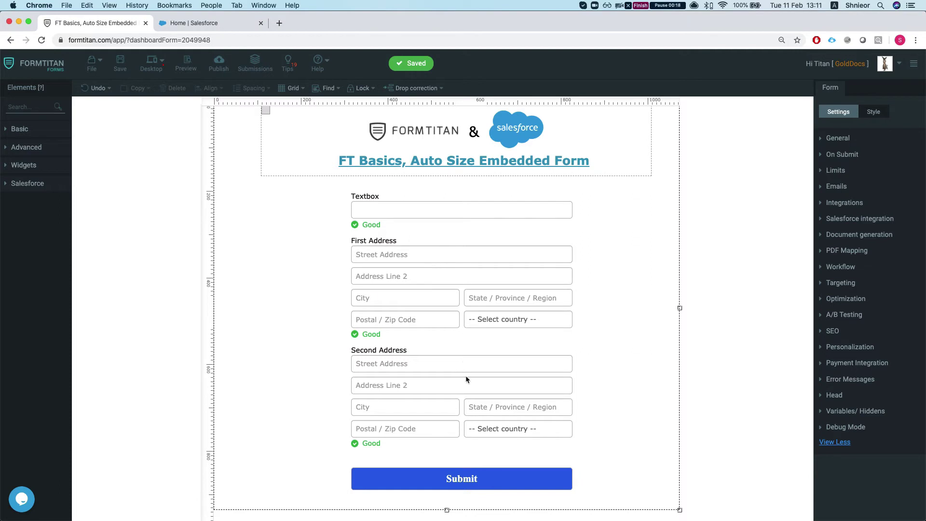
pyautogui.click(432, 205)
pyautogui.keyDown('shift'); pyautogui.click(458, 327); pyautogui.keyUp('shift')
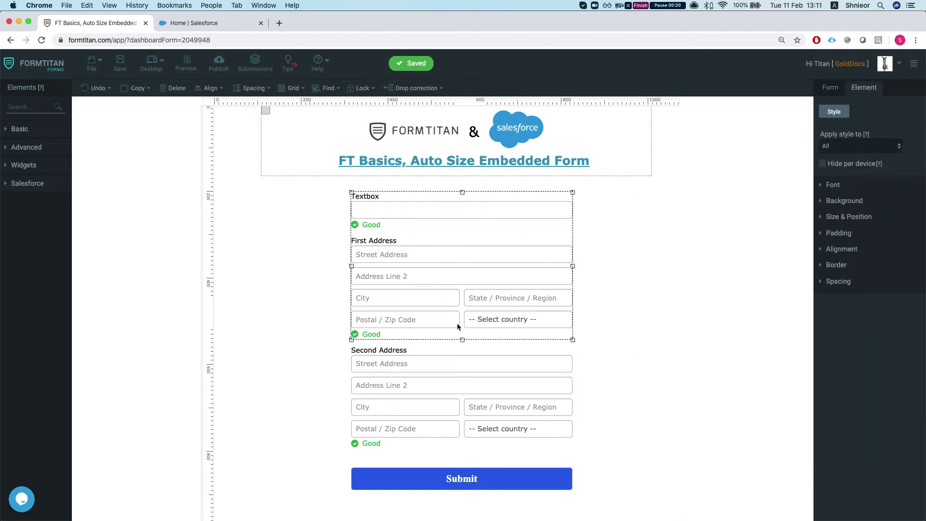
pyautogui.click(304, 333)
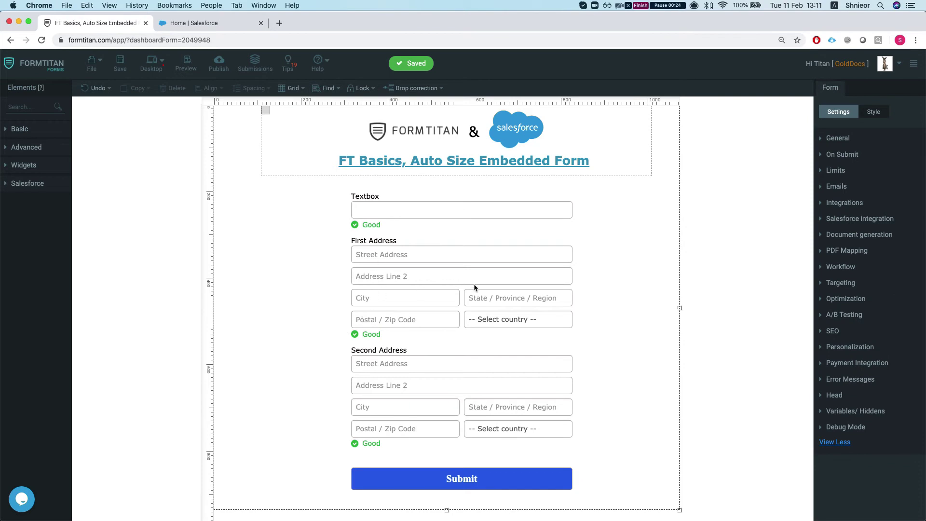
pyautogui.click(457, 210)
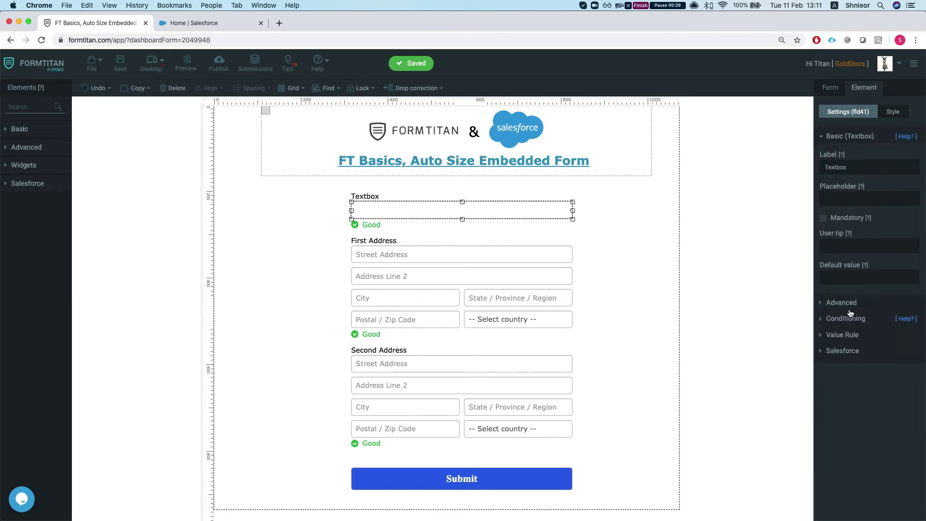
pyautogui.click(846, 316)
pyautogui.click(853, 215)
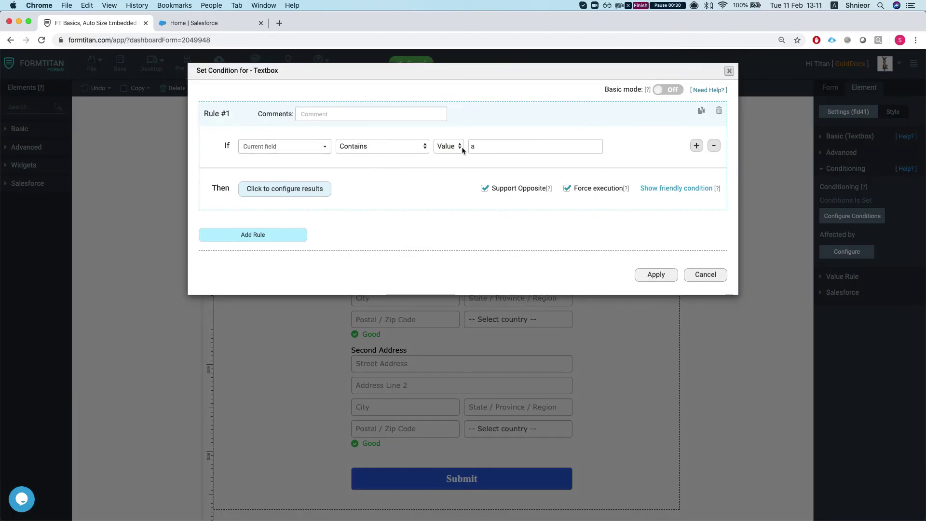
pyautogui.click(278, 192)
pyautogui.click(449, 95)
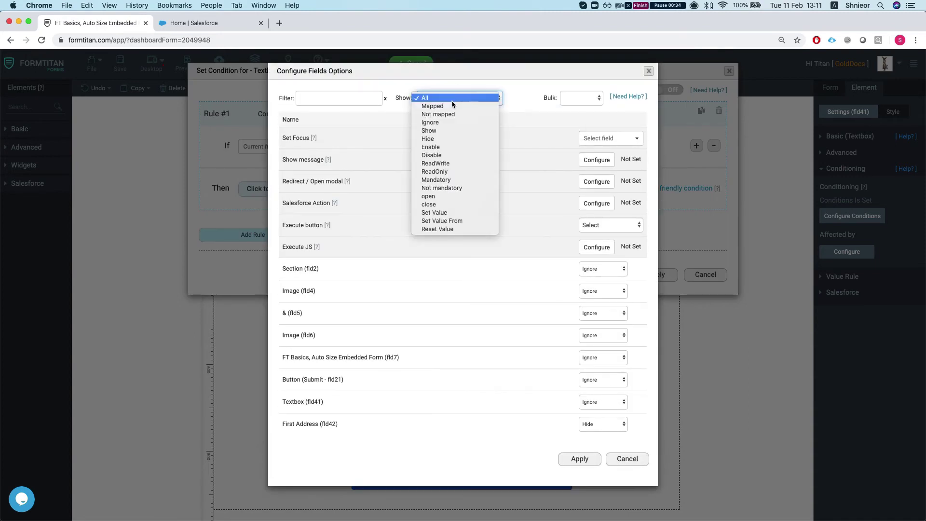
pyautogui.click(453, 106)
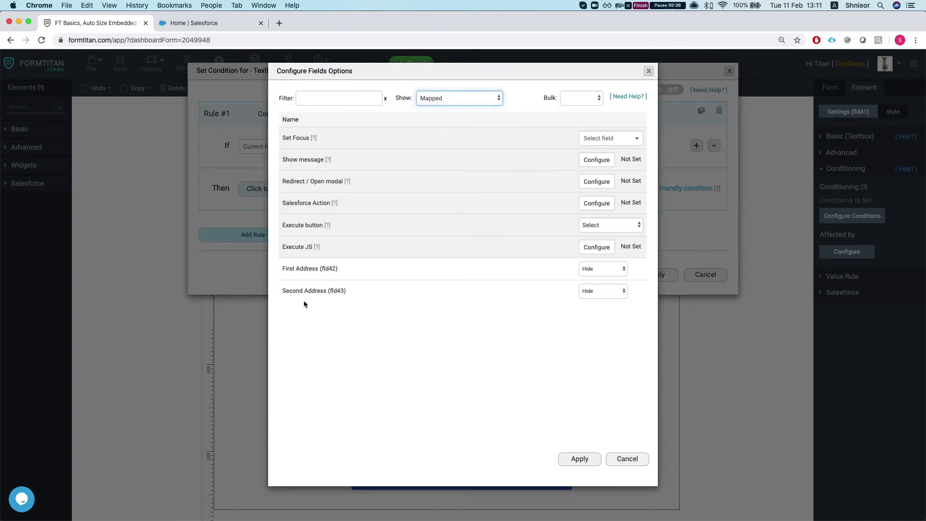
pyautogui.click(627, 458)
pyautogui.click(706, 274)
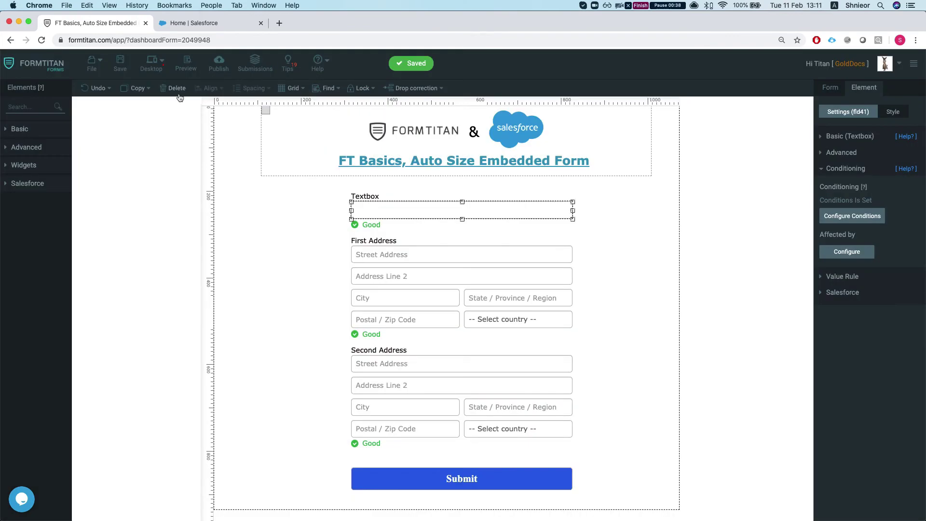
# Open the live form and type 'a' in Textbox to confirm both address sections hide.
pyautogui.click(218, 62)
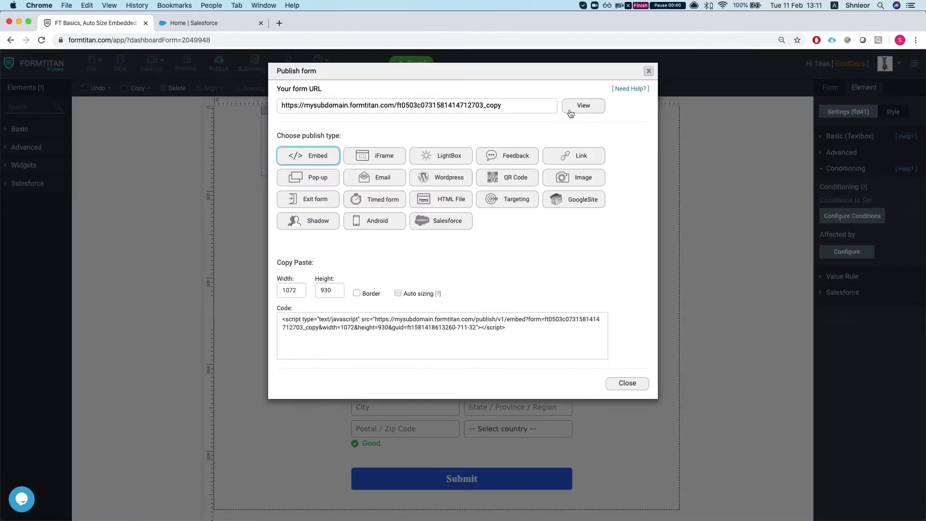
pyautogui.click(583, 104)
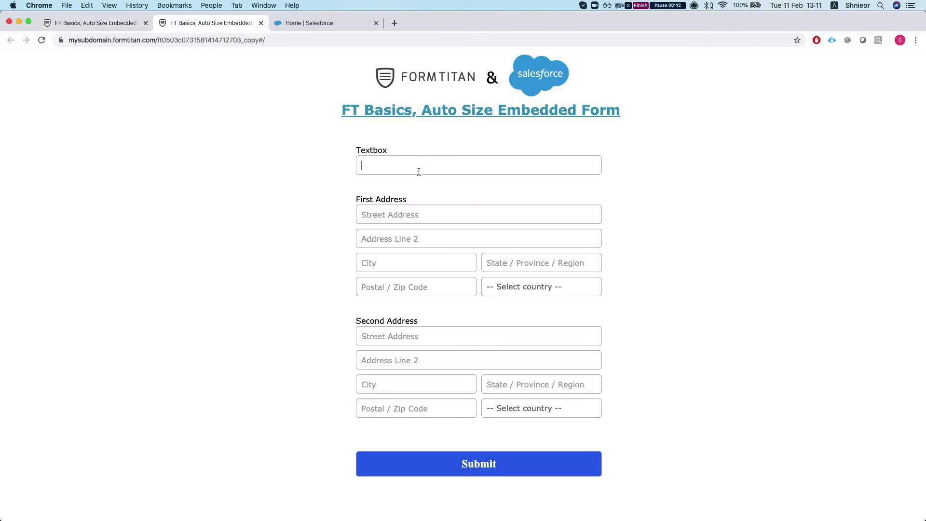
pyautogui.click(419, 169)
pyautogui.write('a')
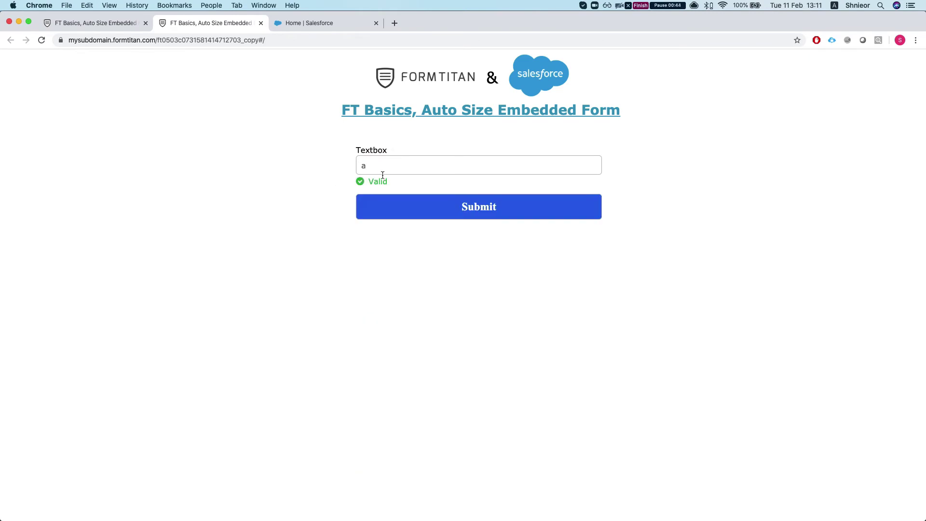
pyautogui.doubleClick(387, 169)
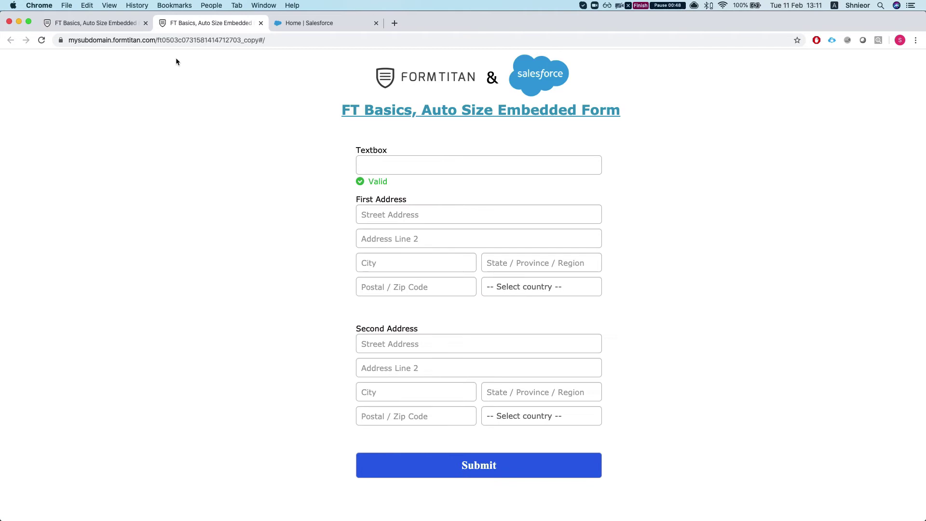
# Switch the Publish form dialog to the iFrame embed type to get its code.
pyautogui.click(112, 25)
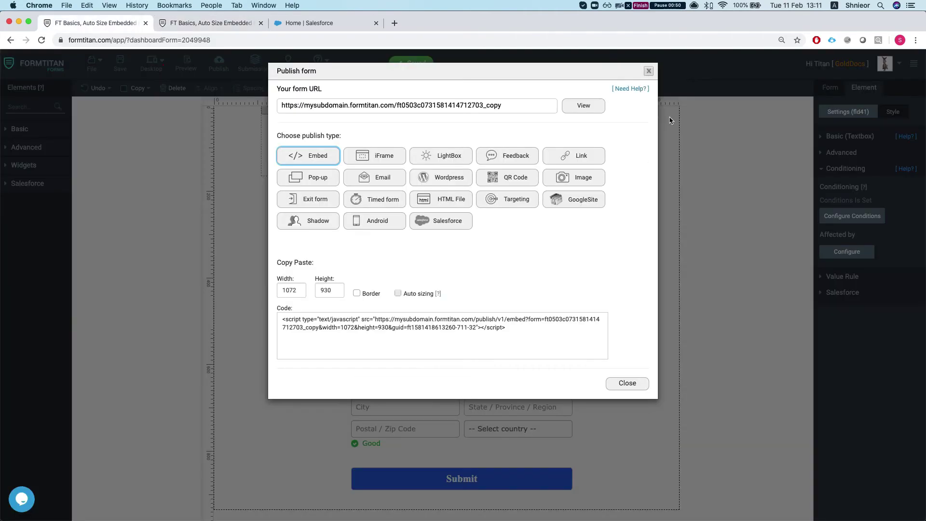
pyautogui.click(448, 329)
pyautogui.click(365, 160)
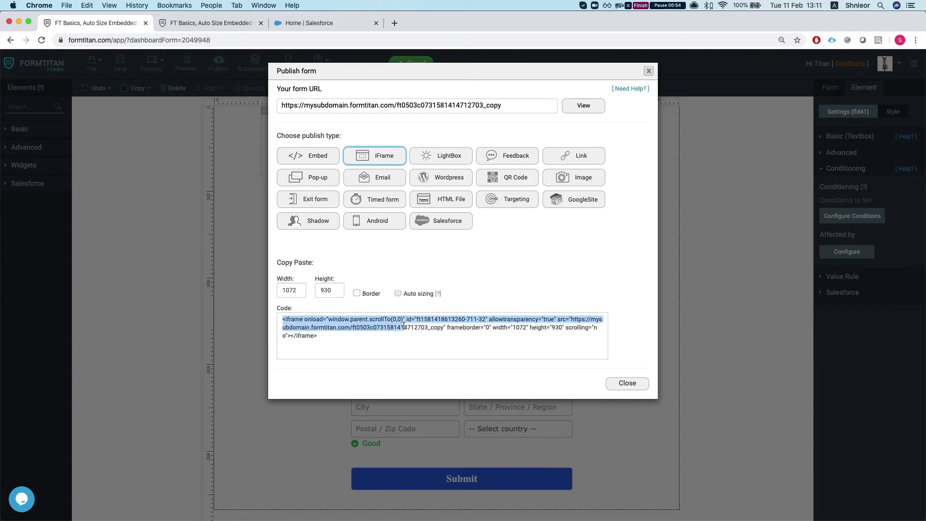
# Find Visualforce Pages through Setup Quick Find 'visual' and start a new page.
pyautogui.press('super+3')
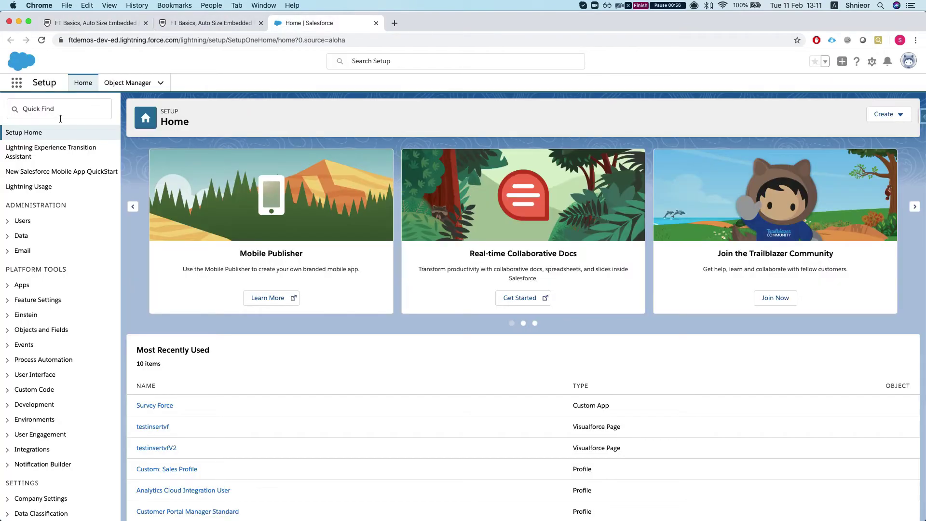
pyautogui.click(61, 119)
pyautogui.write('visual')
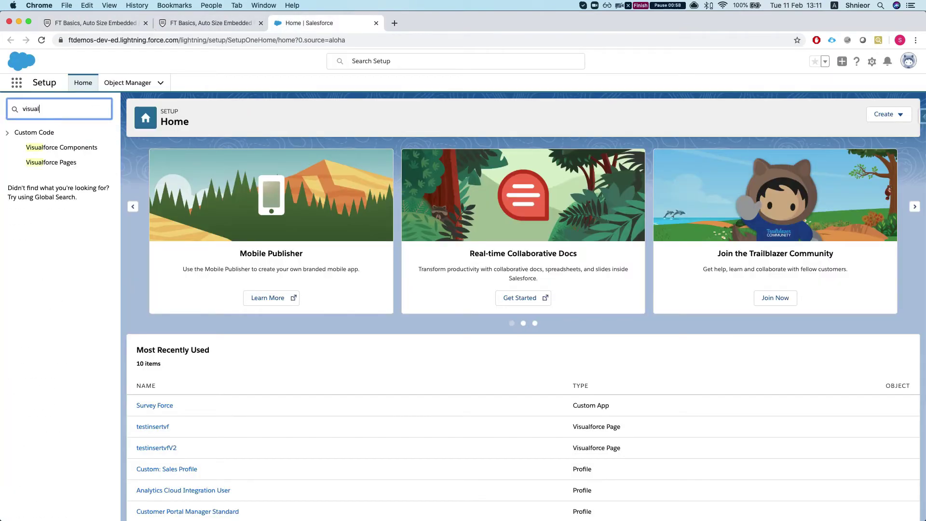
pyautogui.click(62, 164)
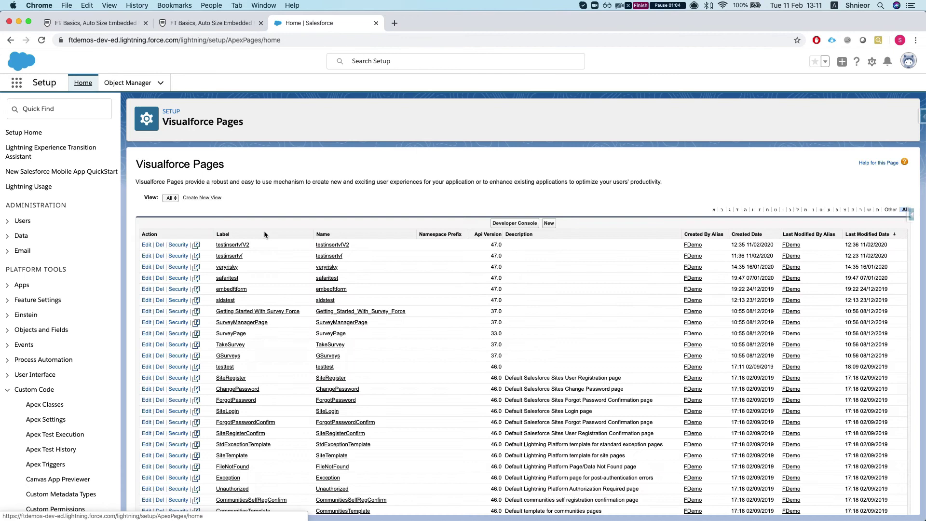
pyautogui.click(549, 223)
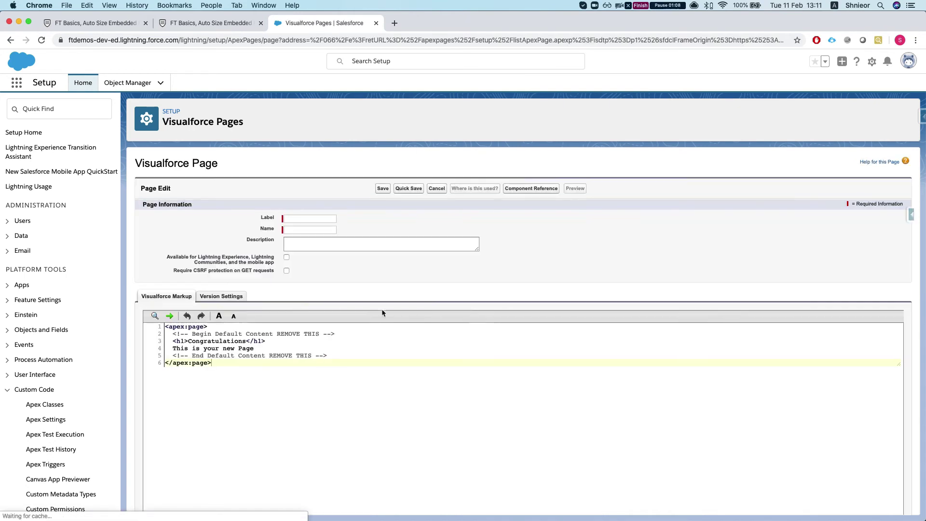
# Paste the FormTitan iframe code on an indented line after the opening <apex:page> tag.
pyautogui.click(237, 329)
pyautogui.press('Return')
pyautogui.press('Return')
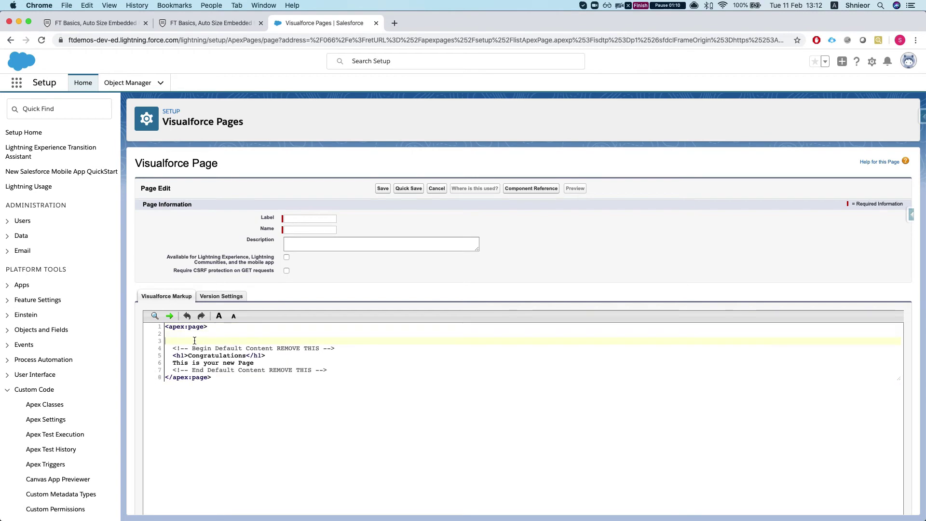
pyautogui.click(194, 335)
pyautogui.press('super+v')
pyautogui.click(165, 333)
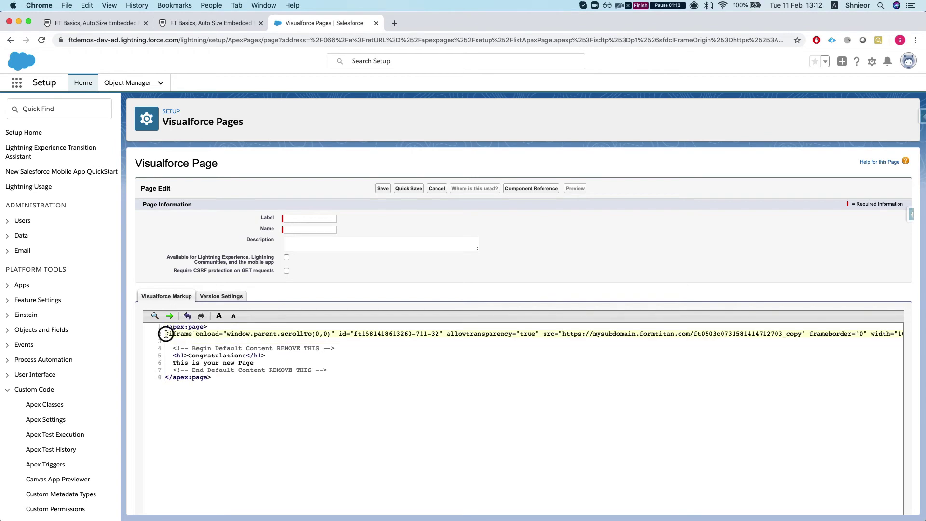
pyautogui.press('Tab')
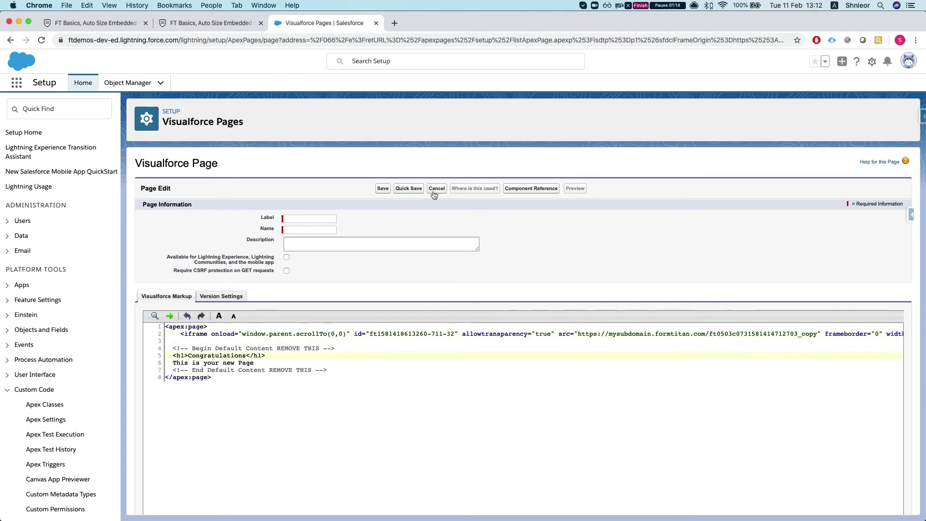
# Set the page Label to 'autoresize' and Quick Save it.
pyautogui.click(295, 221)
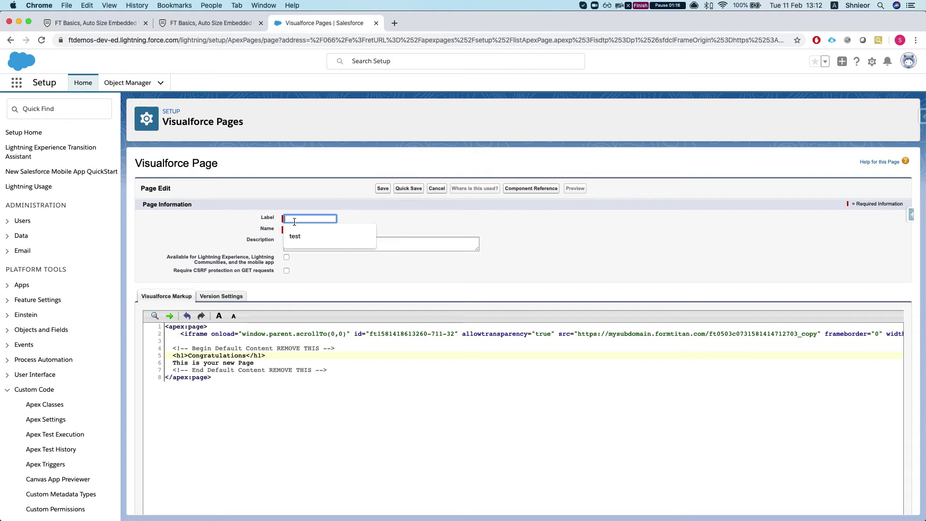
pyautogui.write('awuto')
pyautogui.press('BackSpace')
pyautogui.press('BackSpace')
pyautogui.press('BackSpace')
pyautogui.press('BackSpace')
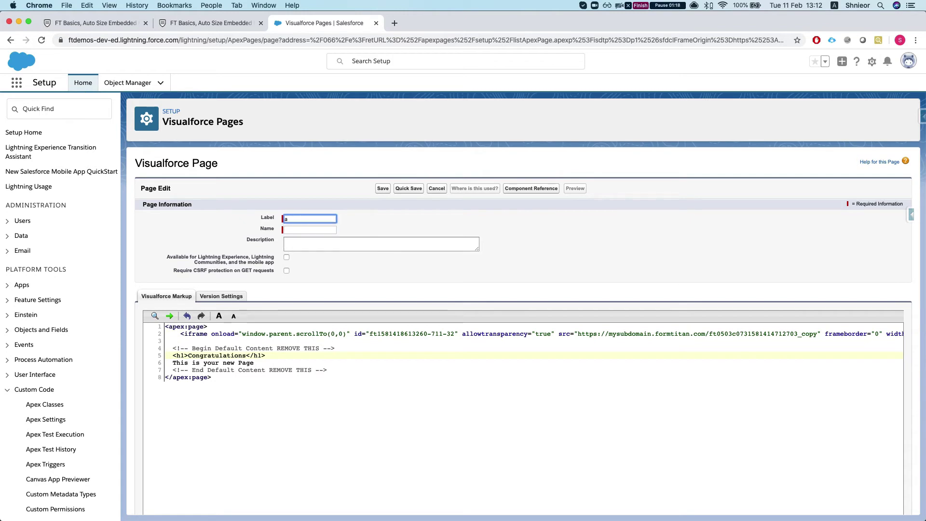
pyautogui.write('utoresize')
pyautogui.click(431, 234)
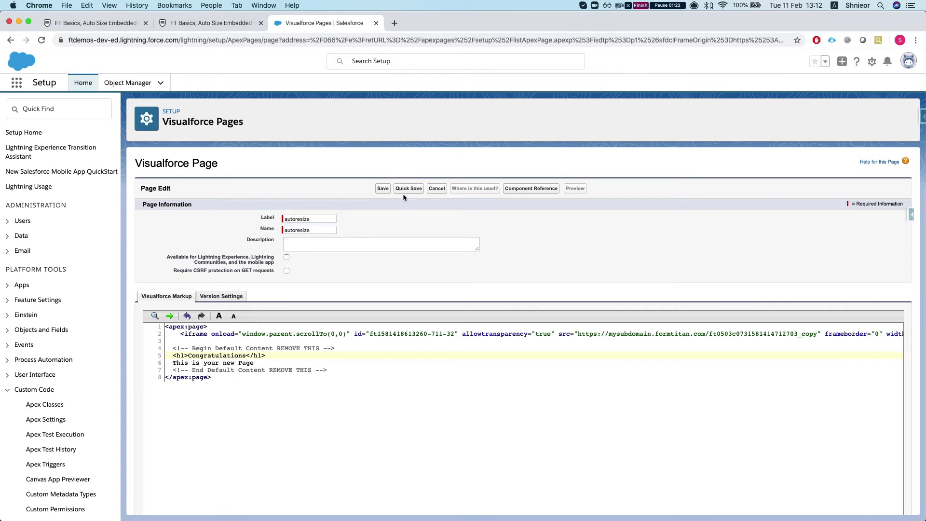
pyautogui.click(409, 188)
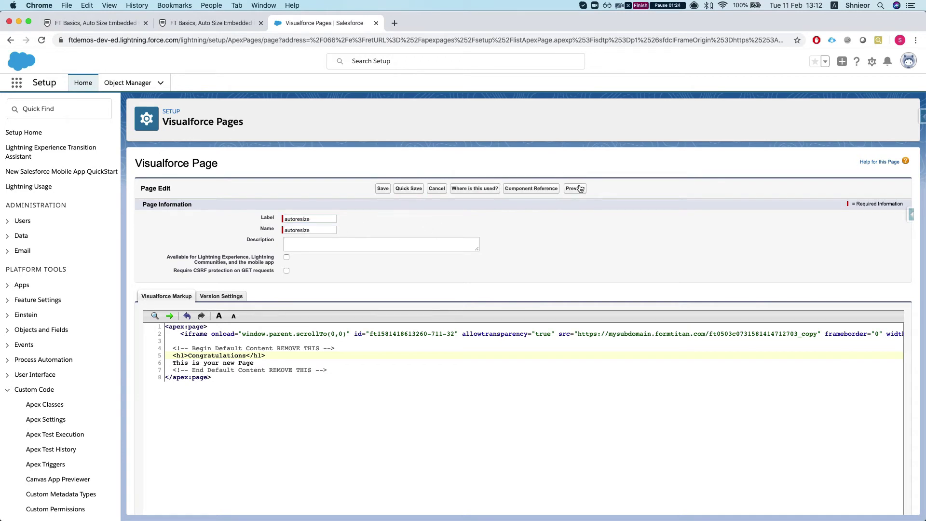
# Preview the saved autoresize page and type 'a' in the embedded form's Textbox.
pyautogui.click(575, 188)
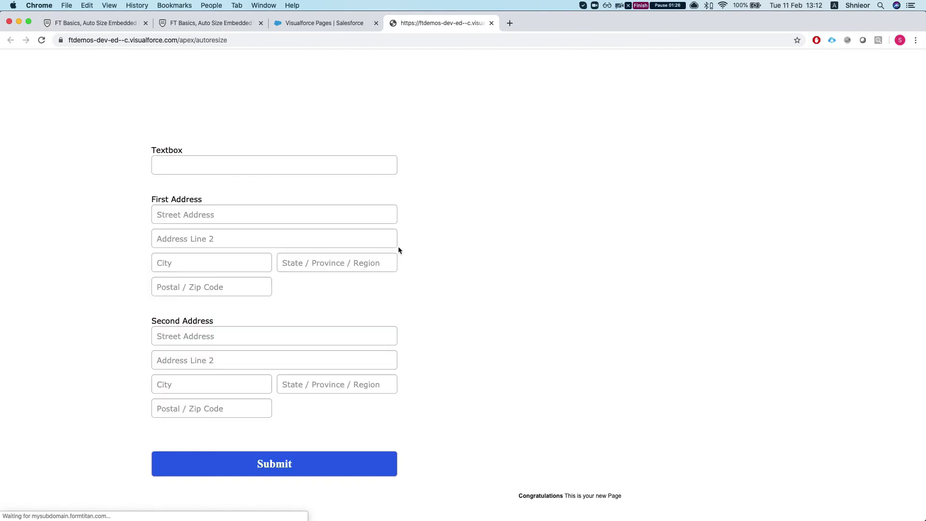
pyautogui.moveTo(539, 497); pyautogui.dragTo(573, 496)
pyautogui.click(573, 496)
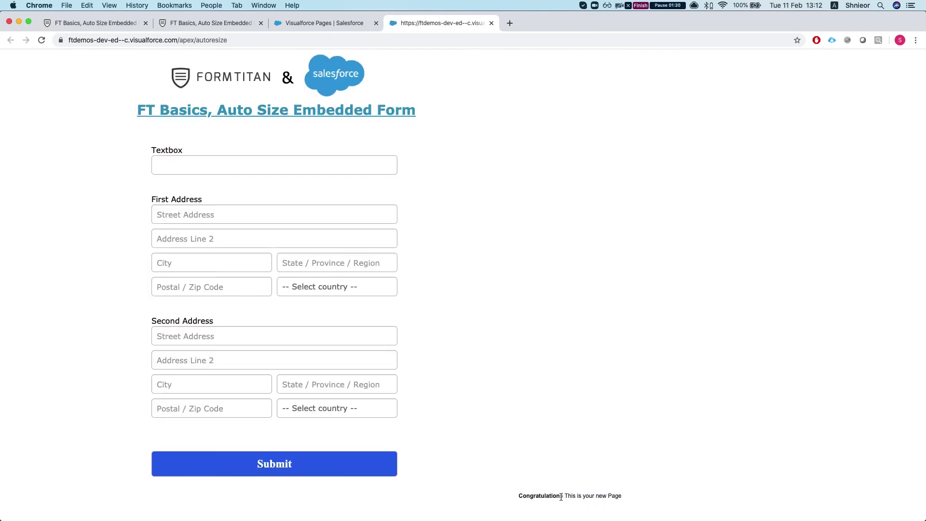
pyautogui.click(246, 162)
pyautogui.write('a')
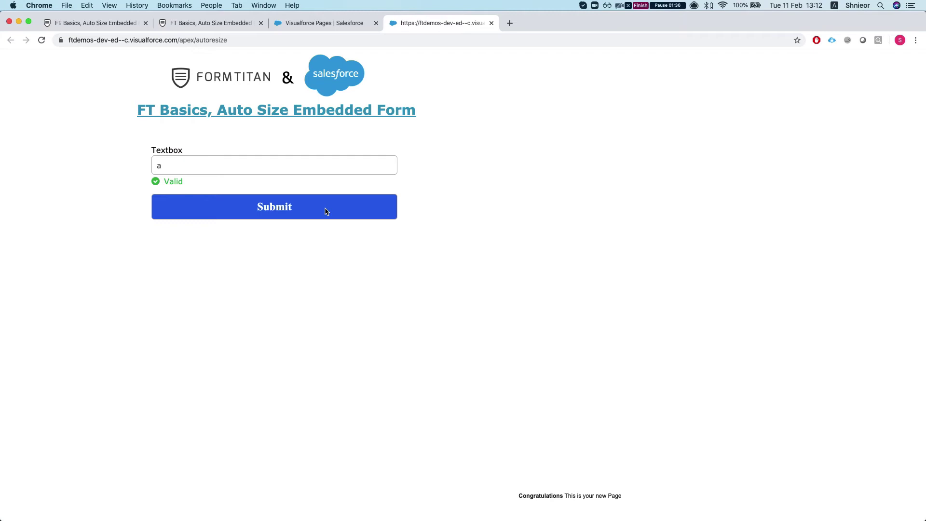
# Highlight the default Congratulations text on the preview, then return to the markup editor.
pyautogui.doubleClick(572, 495)
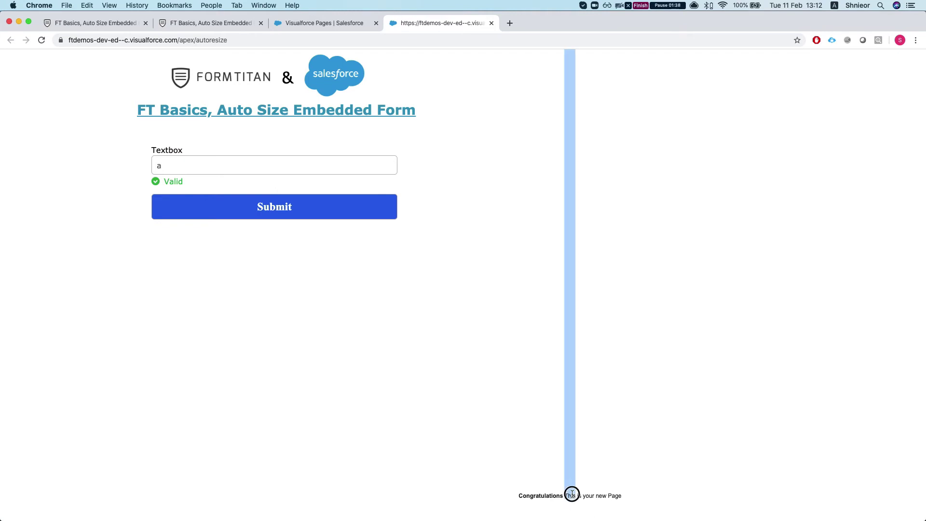
pyautogui.moveTo(518, 496); pyautogui.dragTo(641, 496)
pyautogui.click(515, 309)
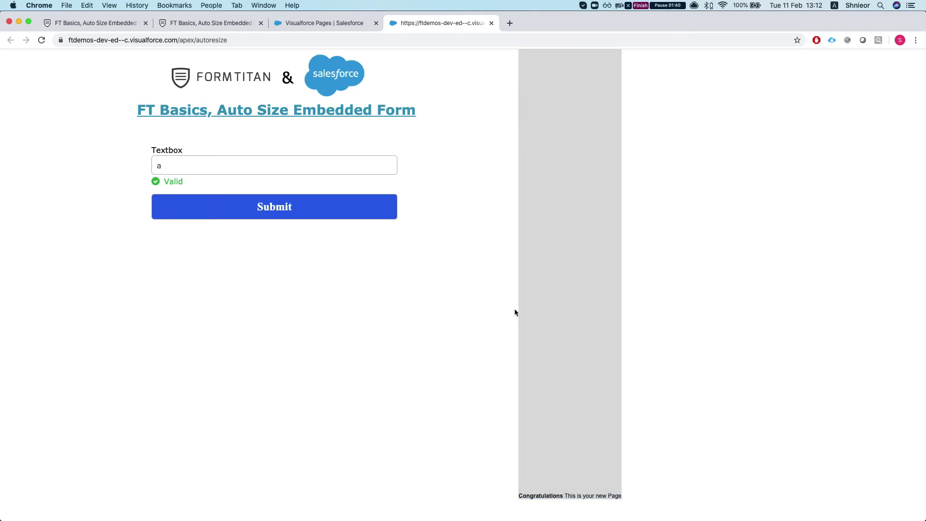
pyautogui.click(295, 25)
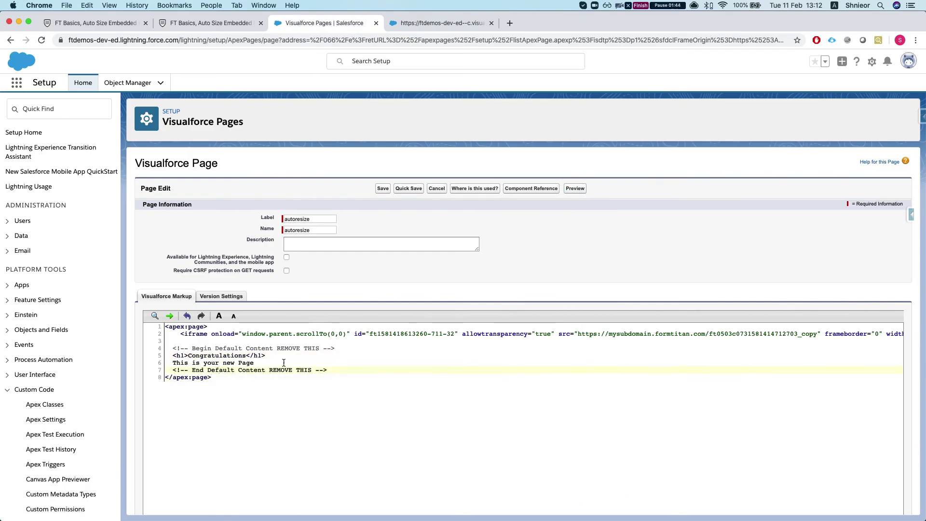
# Replace the default Congratulations markup with a '<div> sometext </div>' line.
pyautogui.moveTo(285, 365); pyautogui.dragTo(132, 351)
pyautogui.press('BackSpace')
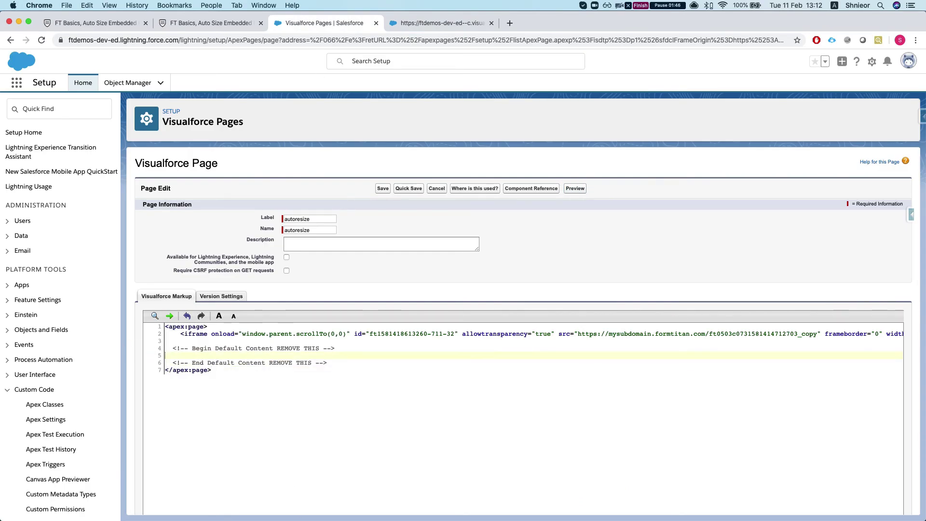
pyautogui.write('<div')
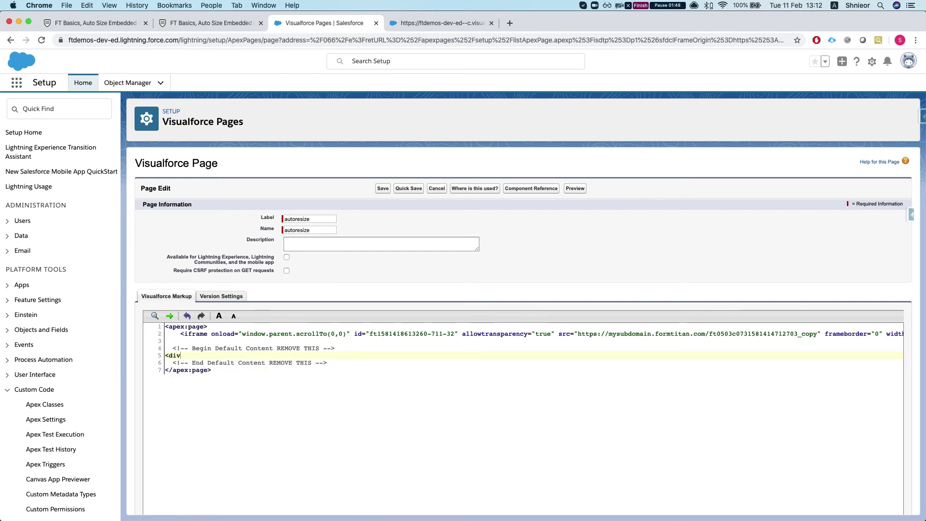
pyautogui.write('> sometext')
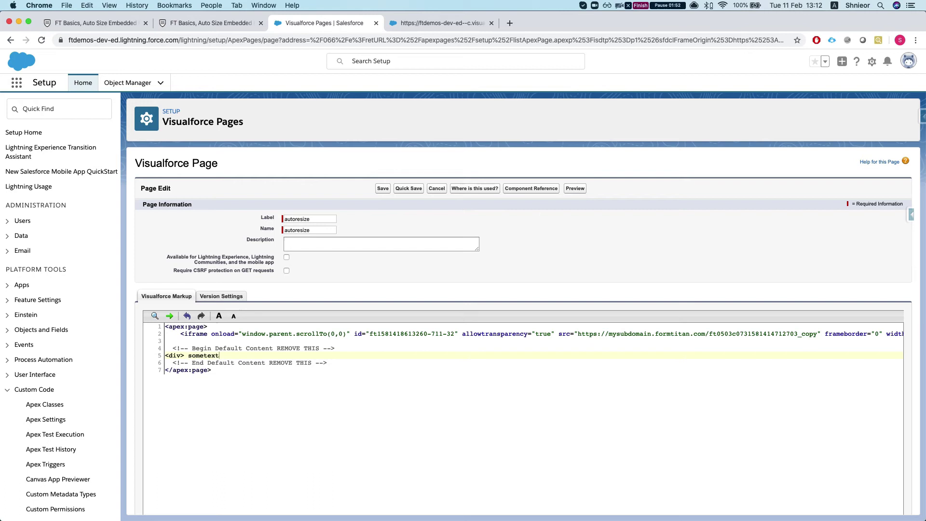
pyautogui.write(' </dic')
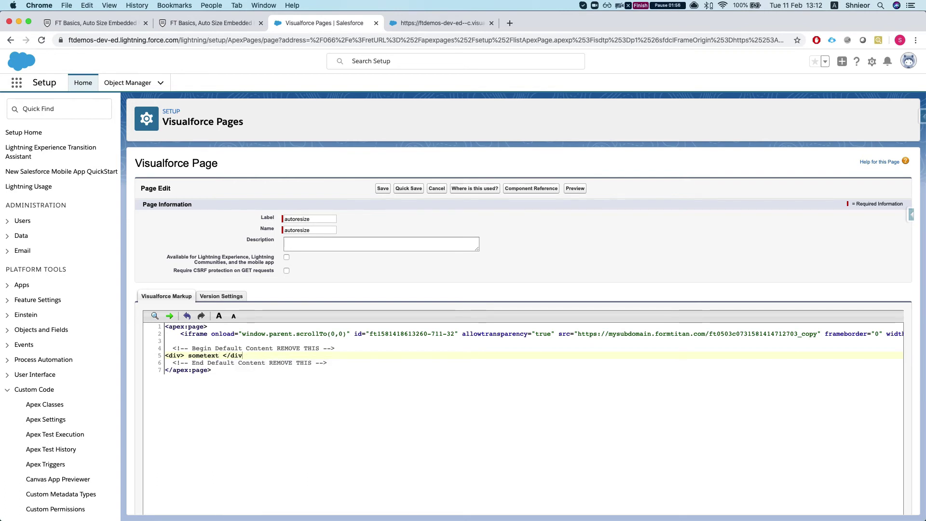
pyautogui.press('BackSpace')
pyautogui.write('>')
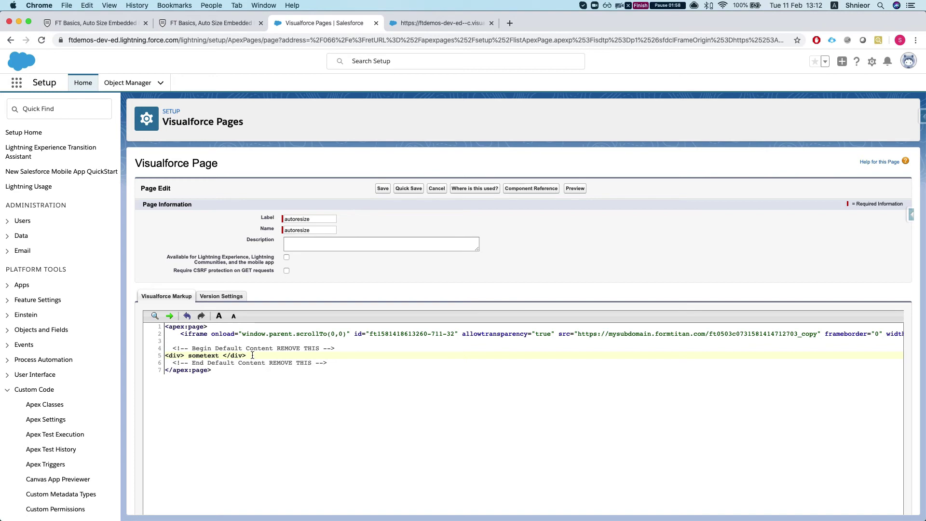
# Copy the sometext div line and paste it repeatedly to make ten lines.
pyautogui.click(163, 355)
pyautogui.moveTo(163, 356); pyautogui.dragTo(265, 356)
pyautogui.hotkey('ctrl', 'c')
pyautogui.press('Return')
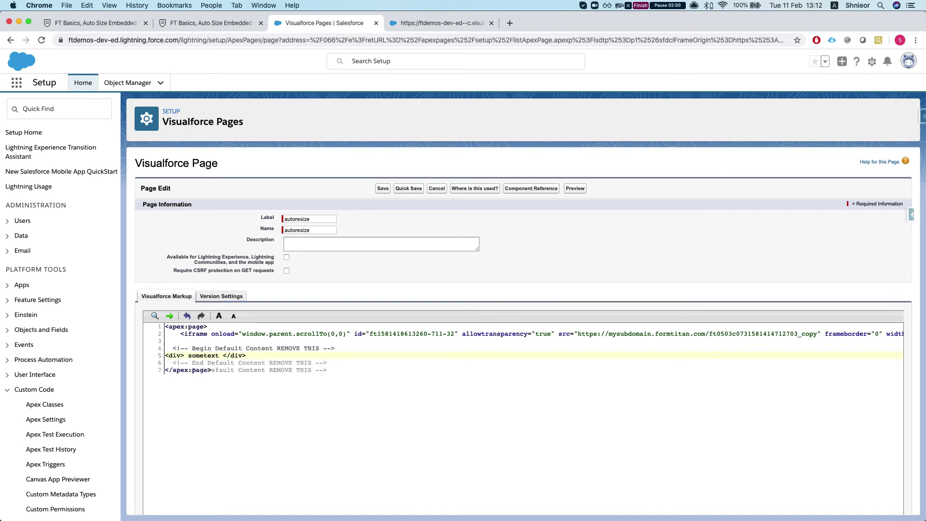
pyautogui.hotkey('ctrl', 'v')
pyautogui.press('Return')
pyautogui.hotkey('ctrl', 'v')
pyautogui.press('Return')
pyautogui.hotkey('ctrl', 'v')
pyautogui.press('Return')
pyautogui.press('super+v')
pyautogui.press('Return')
pyautogui.press('super+v')
pyautogui.press('Return')
pyautogui.press('super+v')
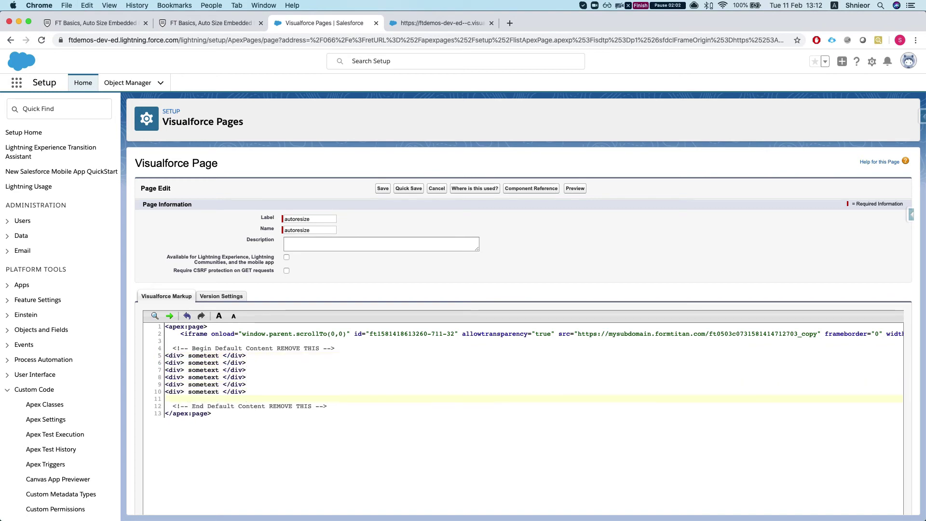
pyautogui.press('Return')
pyautogui.press('super+v')
pyautogui.press('Return')
pyautogui.press('super+v')
pyautogui.press('Return')
pyautogui.press('super+v')
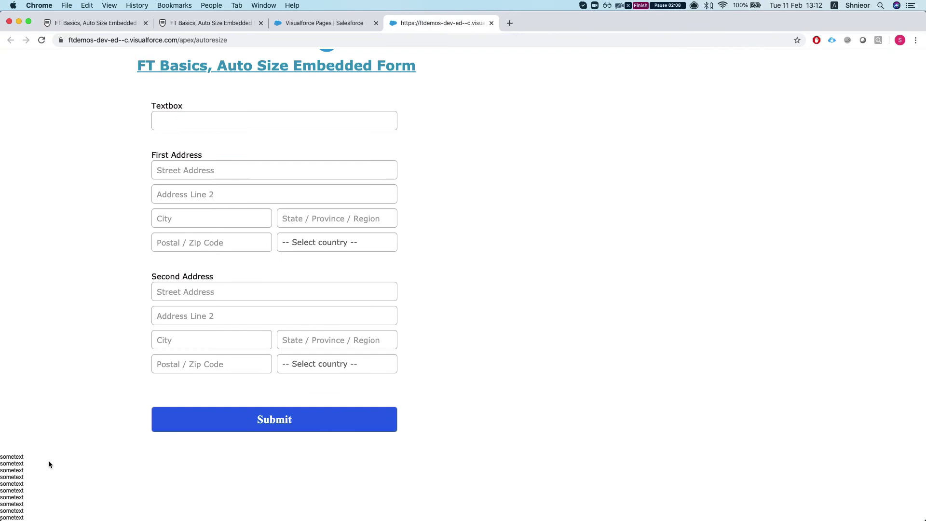
# Type 'a' in the embedded Textbox and check the sometext lines below the shrinking form.
pyautogui.moveTo(48, 463); pyautogui.dragTo(15, 504)
pyautogui.click(15, 459)
pyautogui.click(215, 123)
pyautogui.write('a')
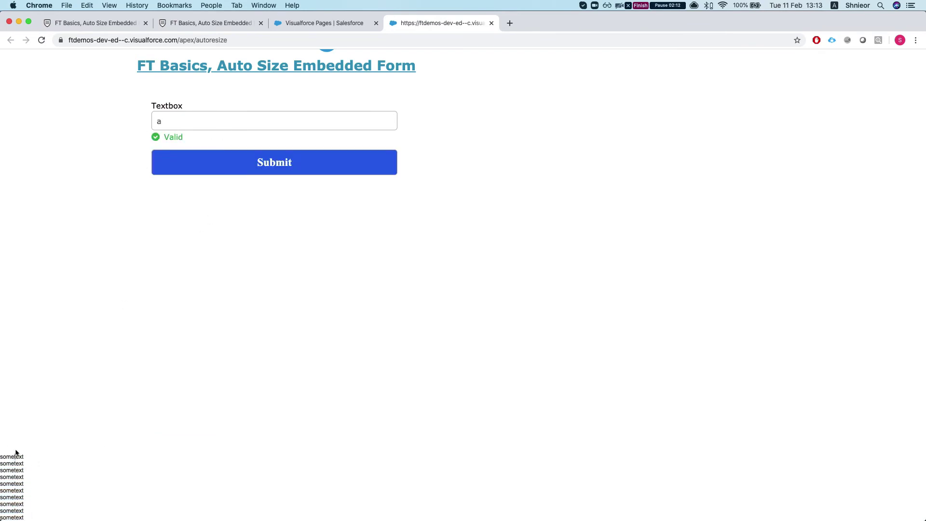
pyautogui.moveTo(18, 511); pyautogui.dragTo(7, 476)
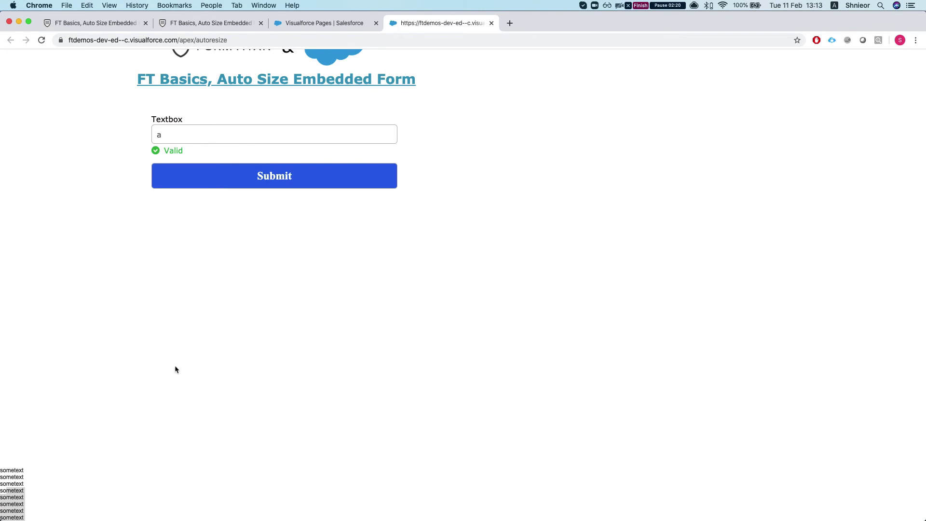
# Switch back to the FormTitan editor tab and close the Publish form dialog.
pyautogui.click(303, 24)
pyautogui.click(213, 23)
pyautogui.click(96, 23)
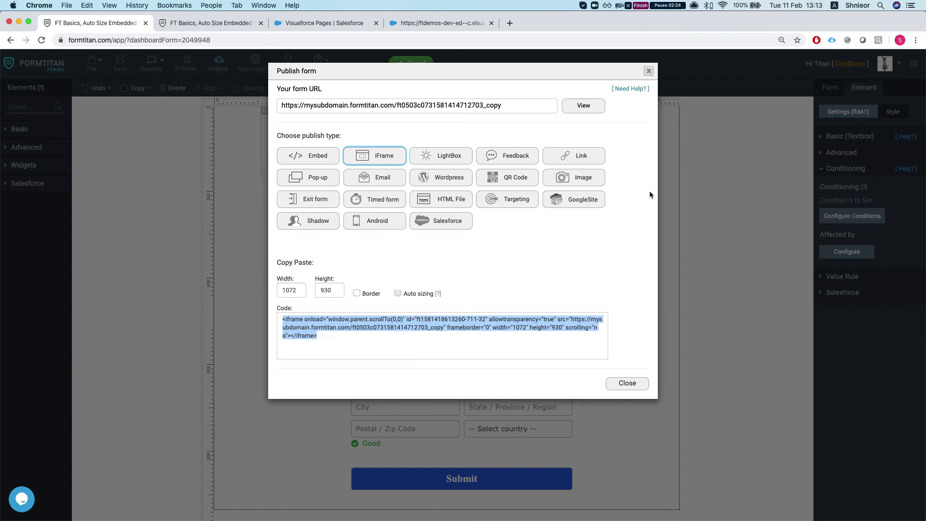
pyautogui.click(649, 71)
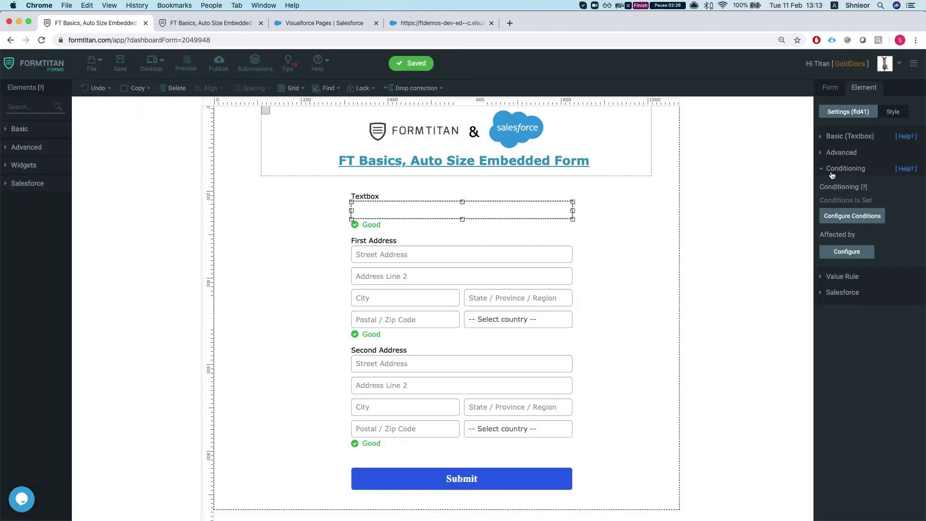
# Reopen Publish, show the Embed code and review its Auto sizing option.
pyautogui.click(212, 65)
pyautogui.click(400, 328)
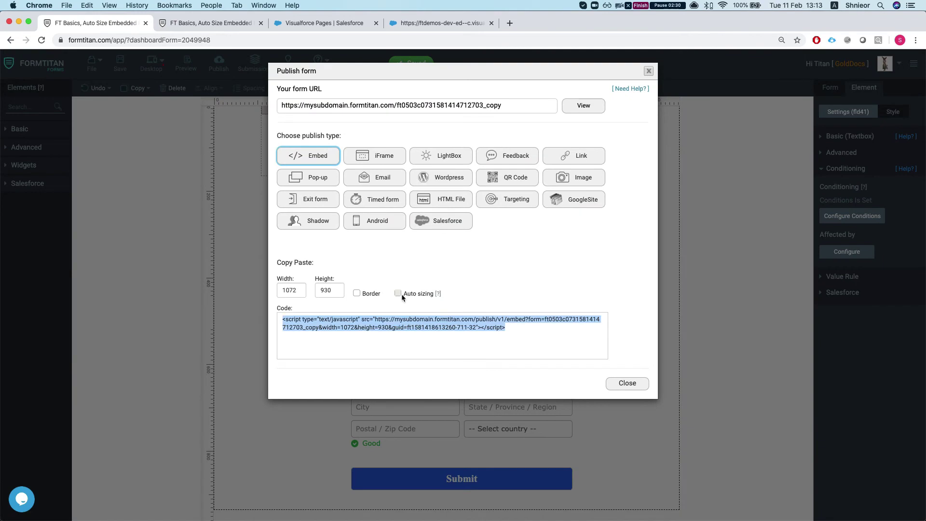
pyautogui.click(402, 297)
pyautogui.moveTo(426, 293); pyautogui.dragTo(407, 293)
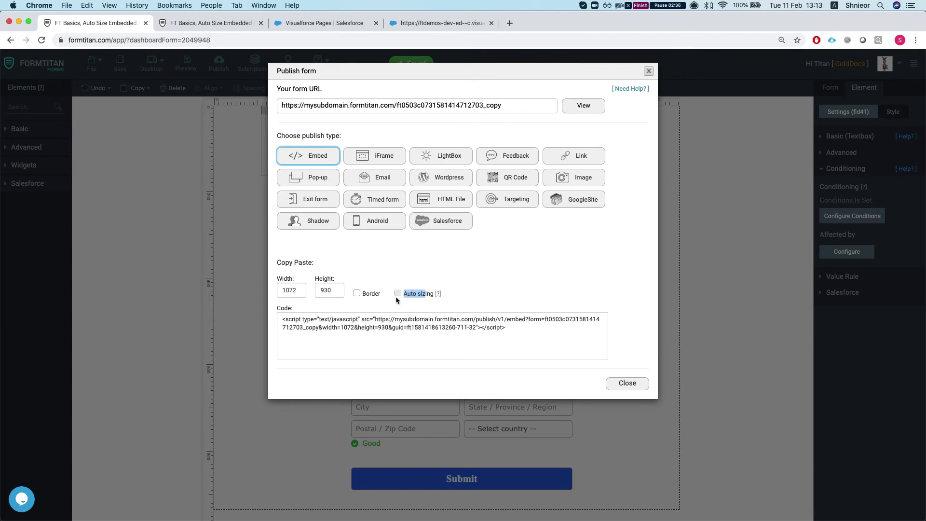
pyautogui.click(627, 384)
# In the whole-form Limits settings, enable Post Message.
pyautogui.click(857, 178)
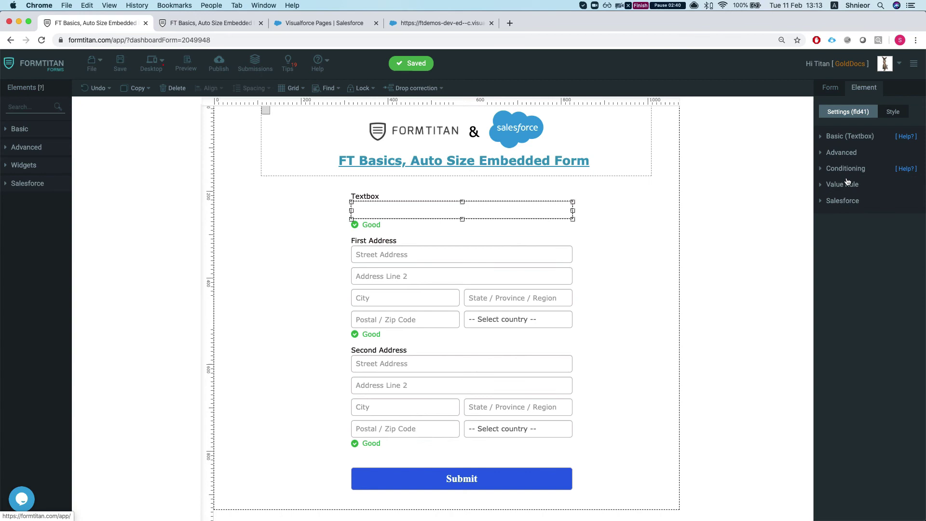
pyautogui.click(836, 91)
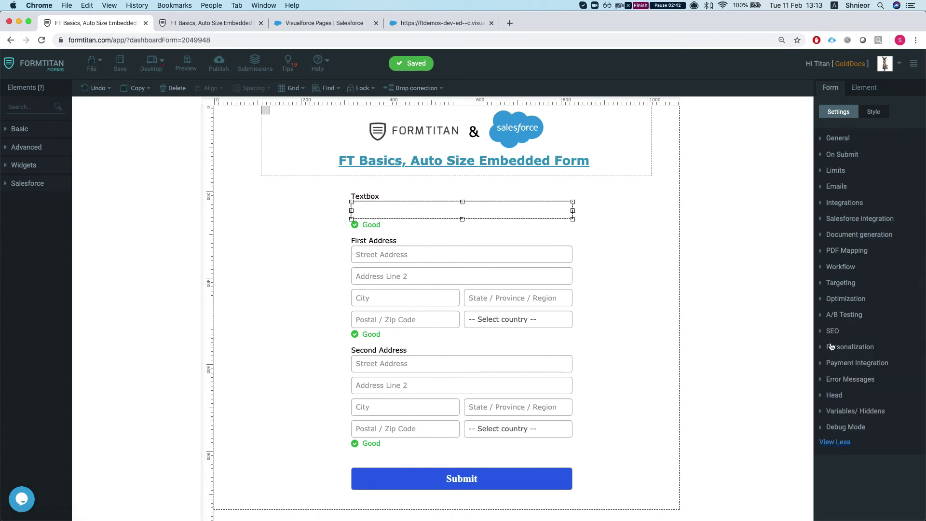
pyautogui.click(838, 174)
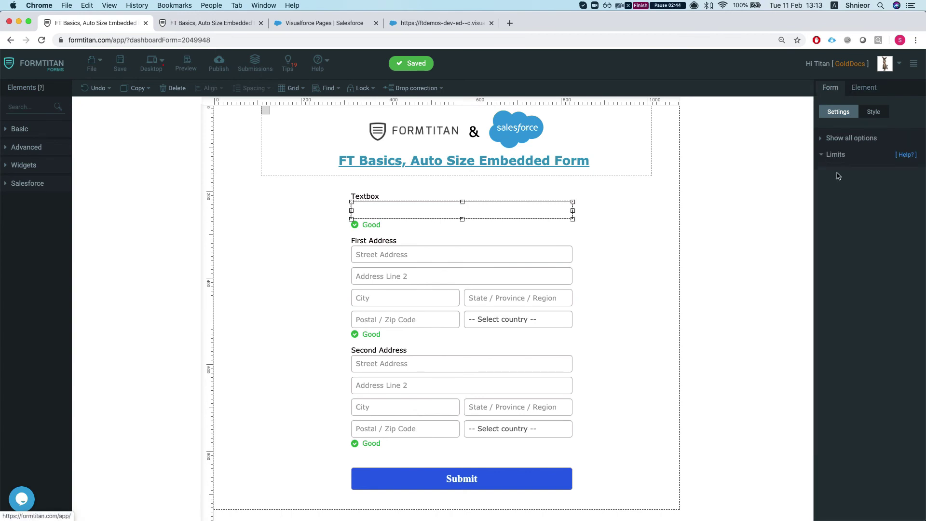
pyautogui.click(836, 170)
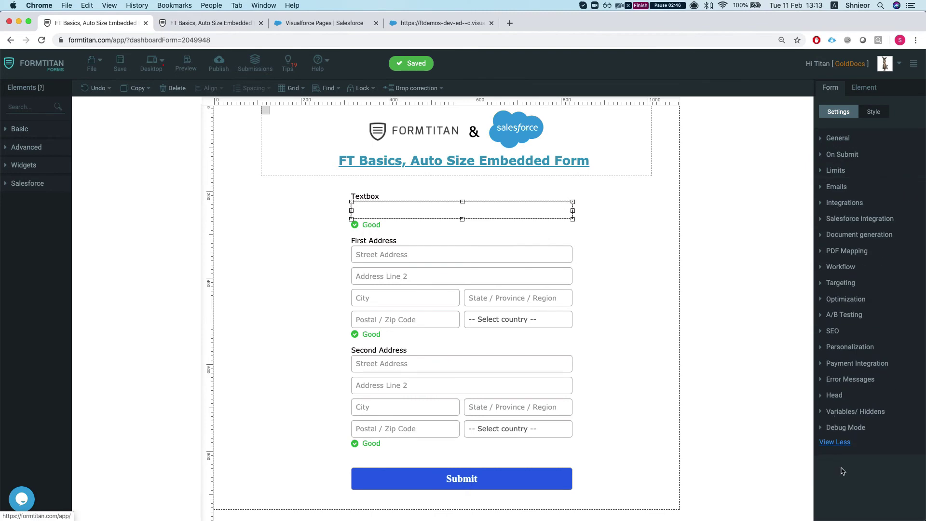
pyautogui.click(835, 441)
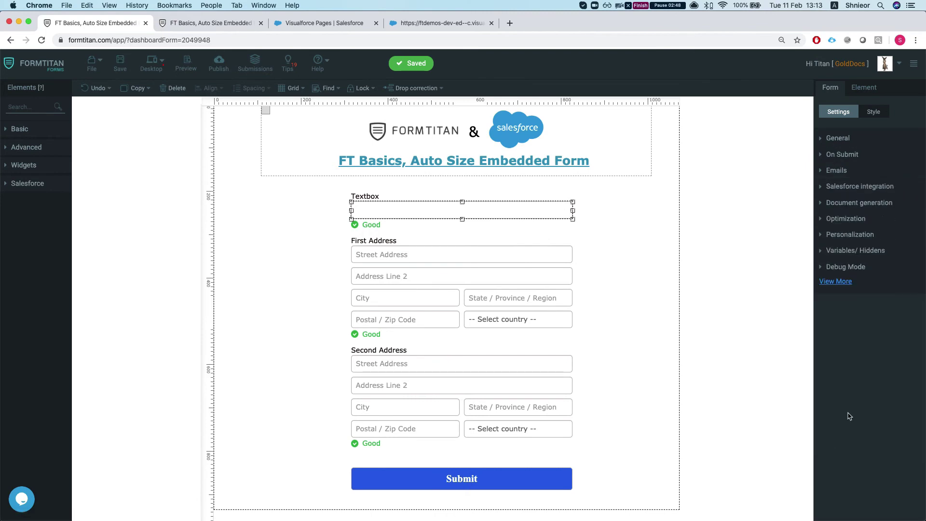
pyautogui.click(836, 281)
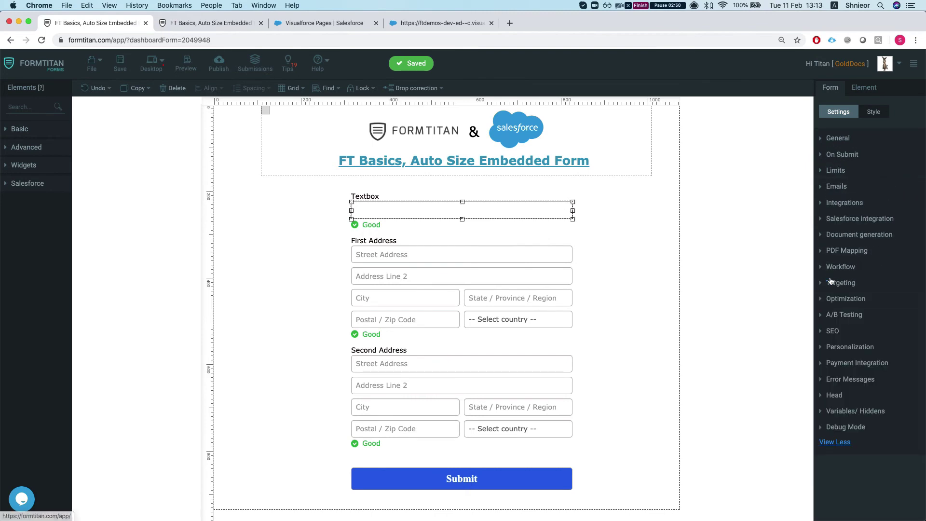
pyautogui.click(836, 178)
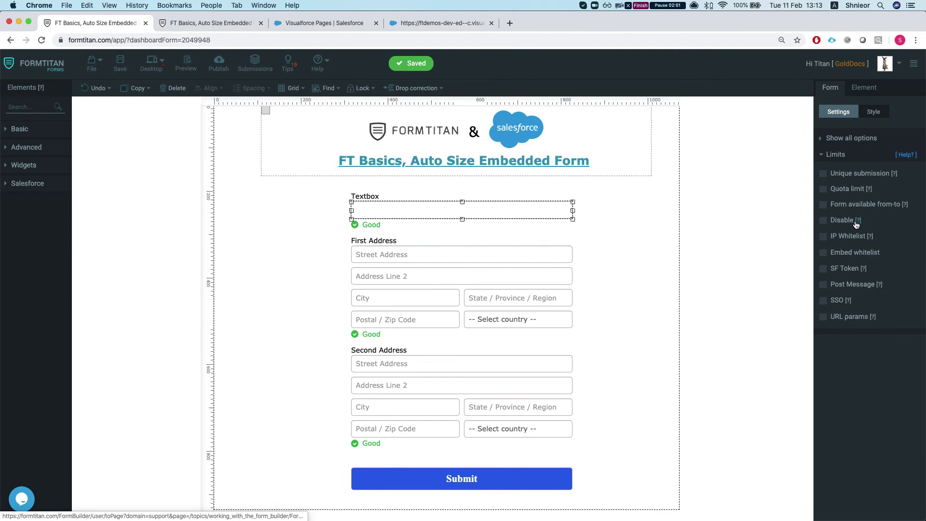
pyautogui.click(825, 285)
# Configure Post Message to post form size changes with allowed domains '*', and apply.
pyautogui.click(848, 317)
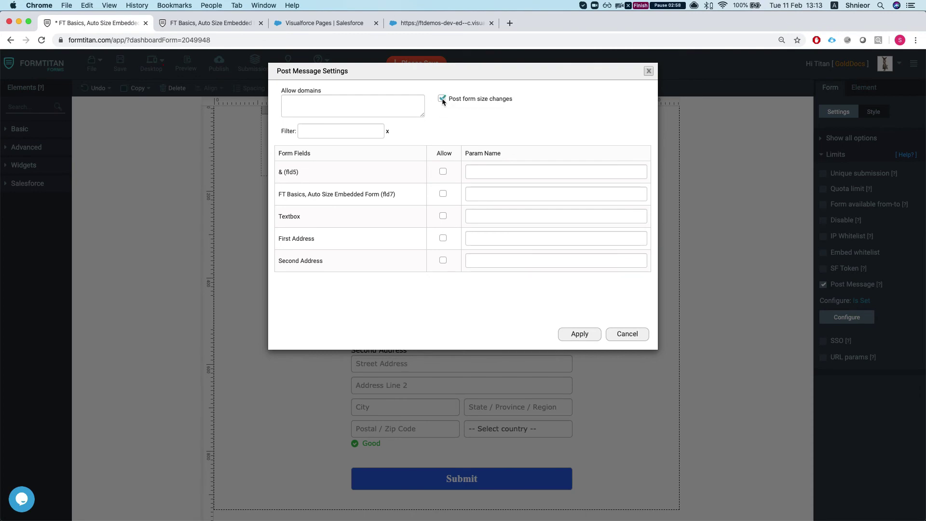
pyautogui.click(442, 99)
pyautogui.click(347, 108)
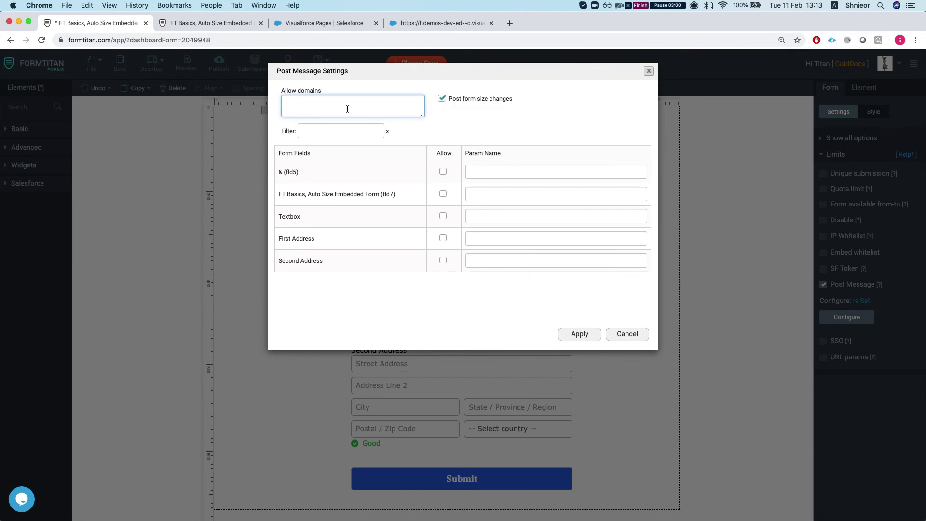
pyautogui.write('*')
pyautogui.click(403, 23)
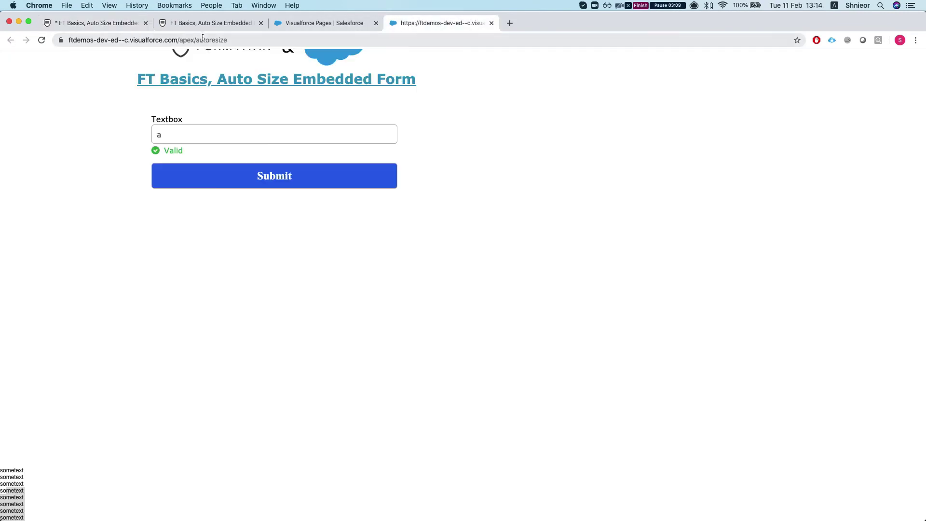
pyautogui.click(121, 24)
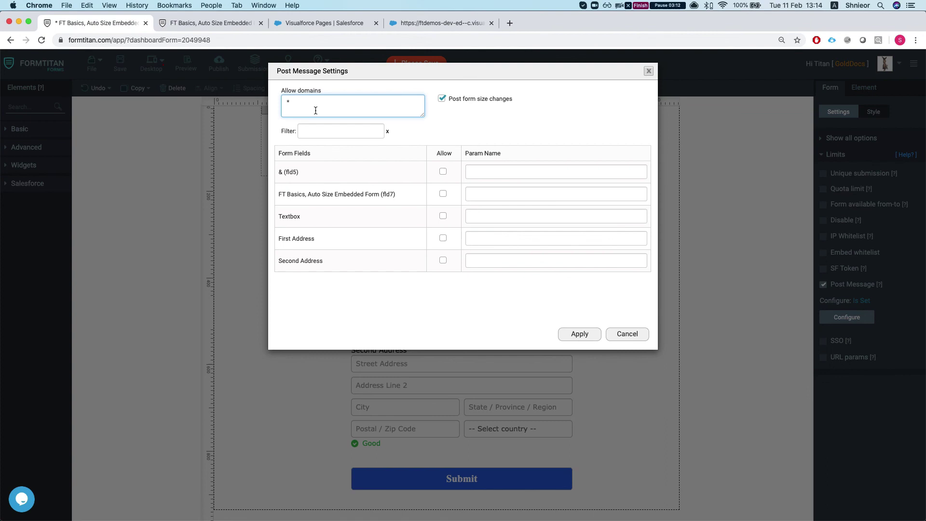
pyautogui.click(578, 334)
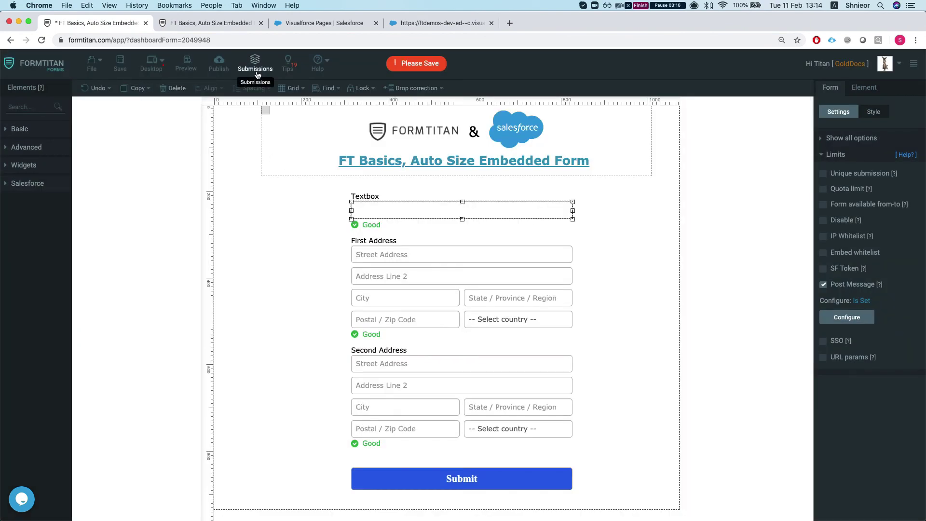
# Enable Auto sizing on the Embed code and copy the code including the ftautosize.js script.
pyautogui.click(214, 74)
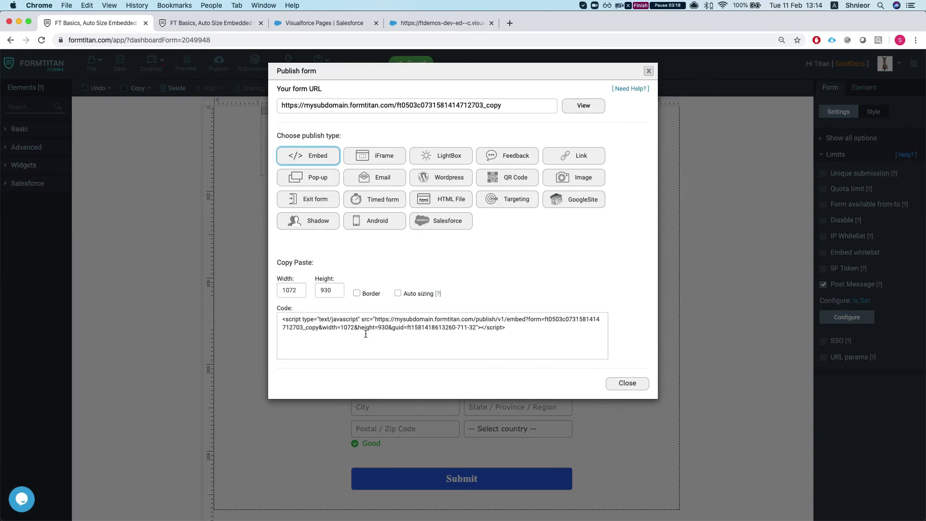
pyautogui.click(398, 294)
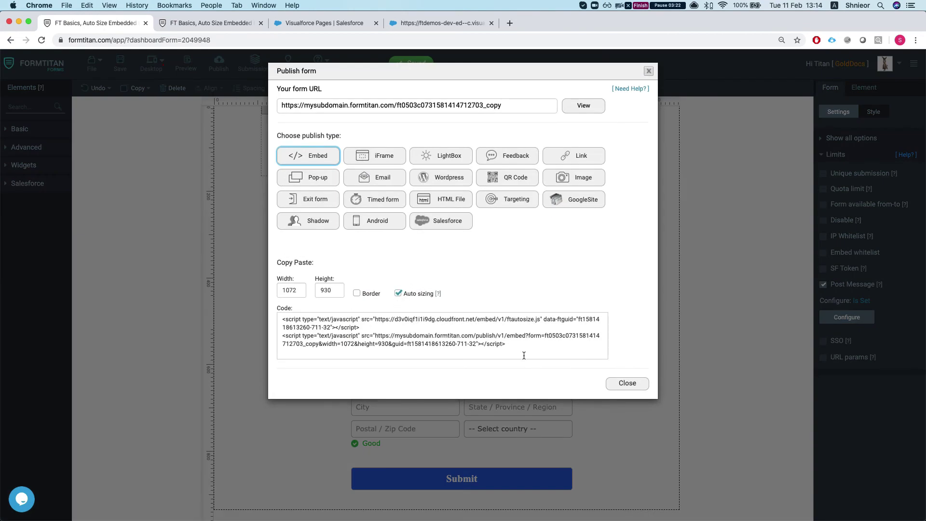
pyautogui.click(408, 333)
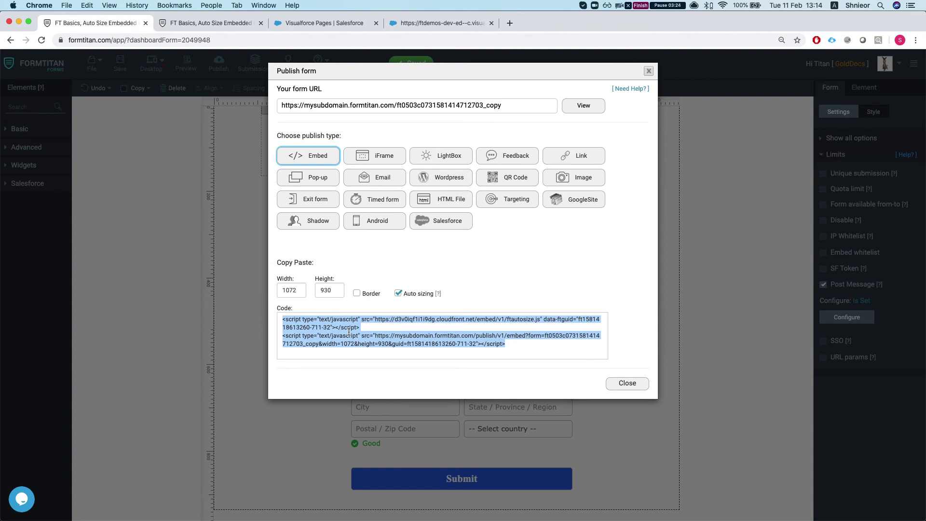
pyautogui.press('super+c')
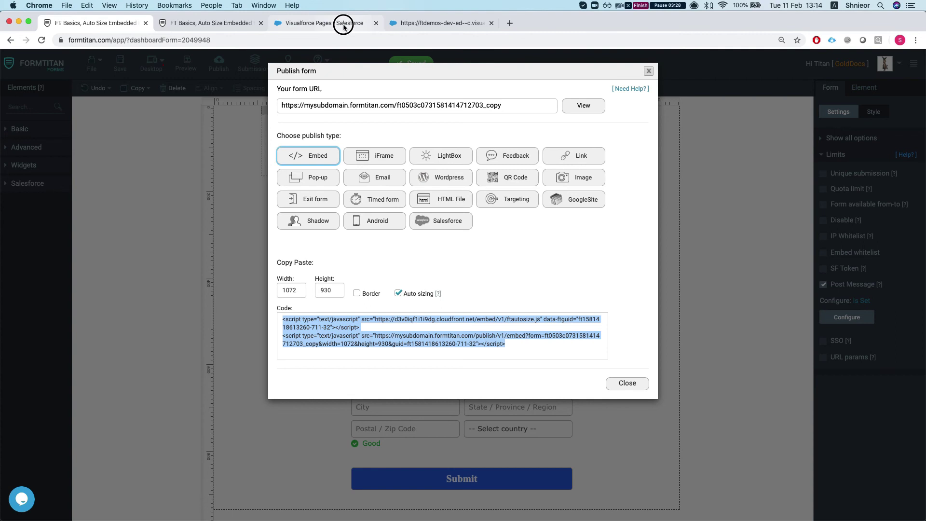
# Replace the old iframe line in the autoresize markup with the ftautosize.js and embed script lines.
pyautogui.click(285, 23)
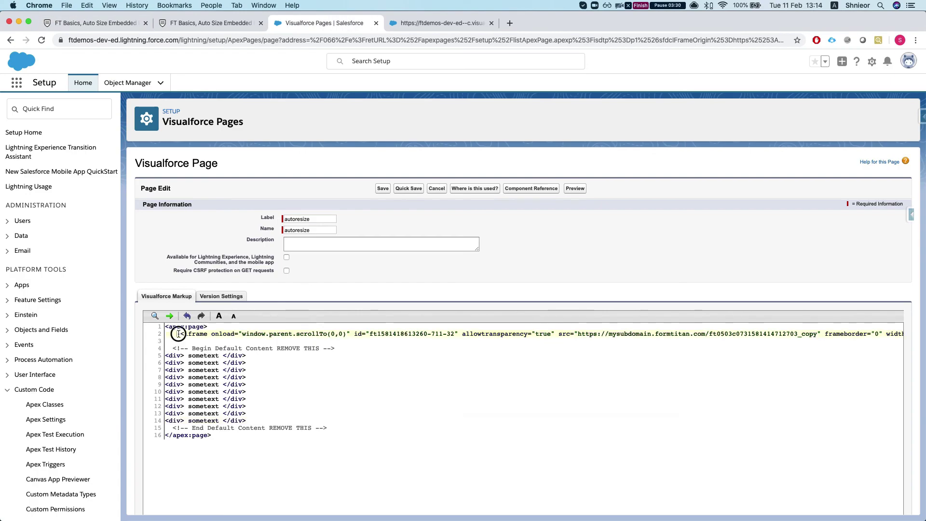
pyautogui.moveTo(176, 334); pyautogui.dragTo(894, 338)
pyautogui.press('BackSpace')
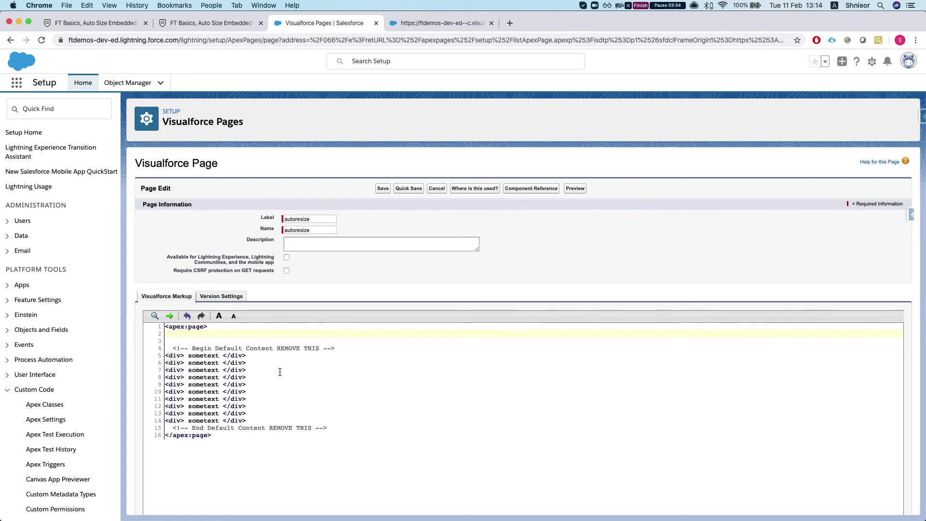
pyautogui.press('super+v')
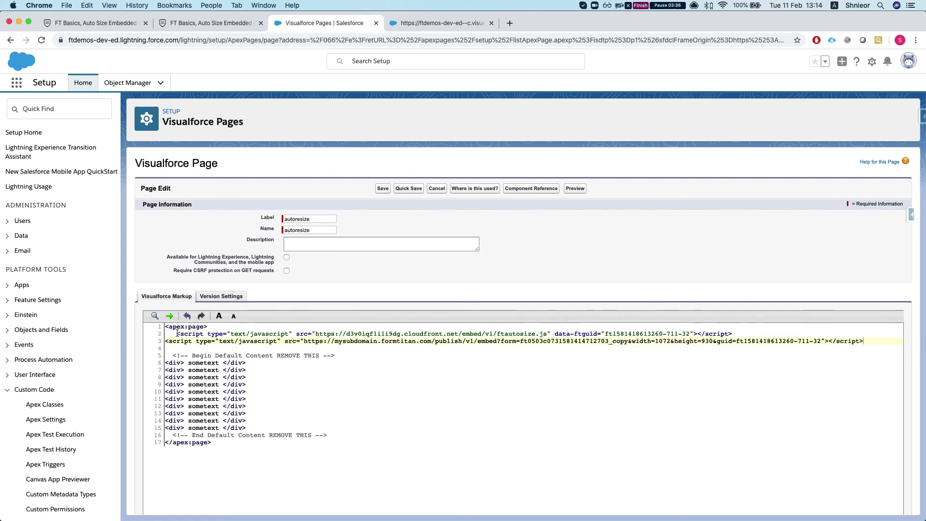
pyautogui.click(181, 23)
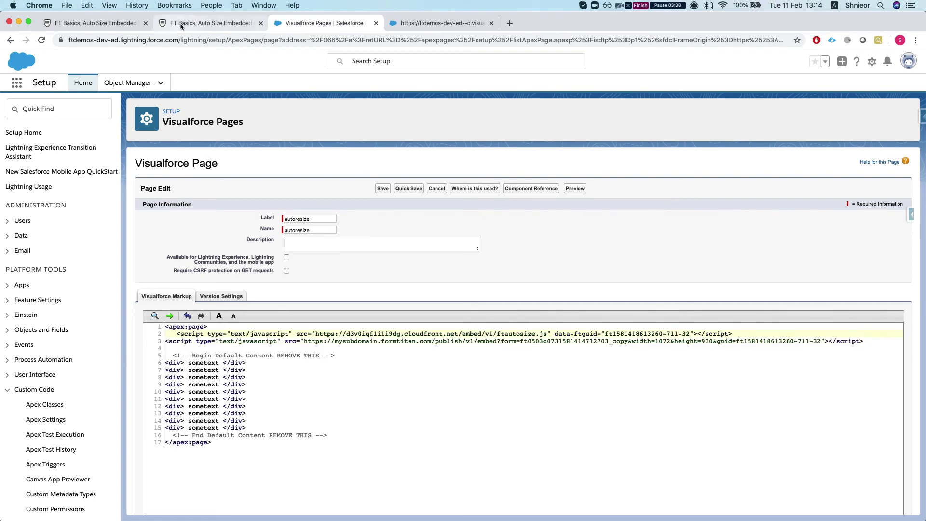
# Switch the FormTitan publish type to iFrame and copy the auto-sizing iframe code.
pyautogui.press('super+1')
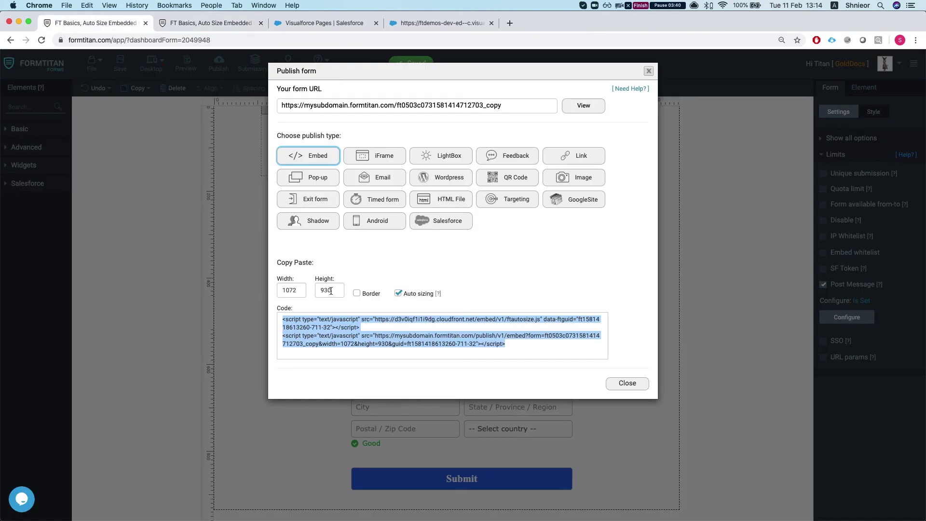
pyautogui.click(372, 160)
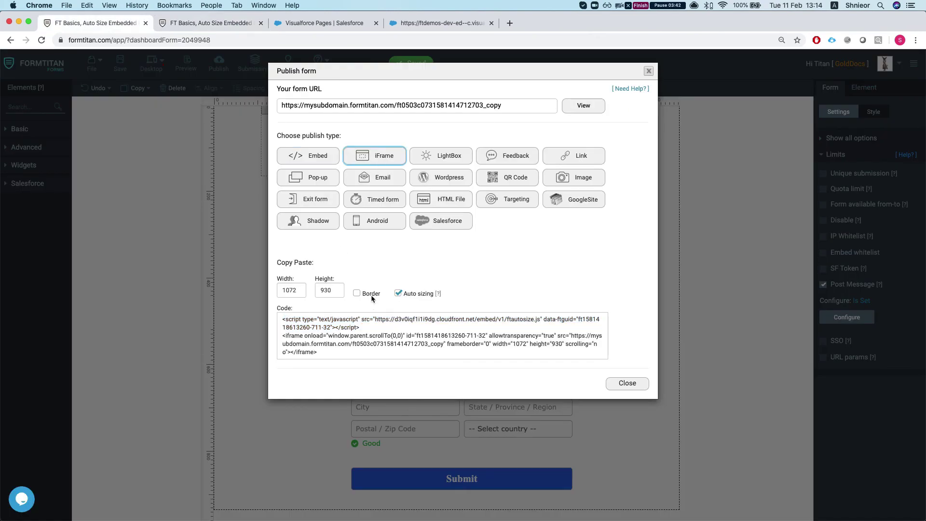
pyautogui.click(386, 350)
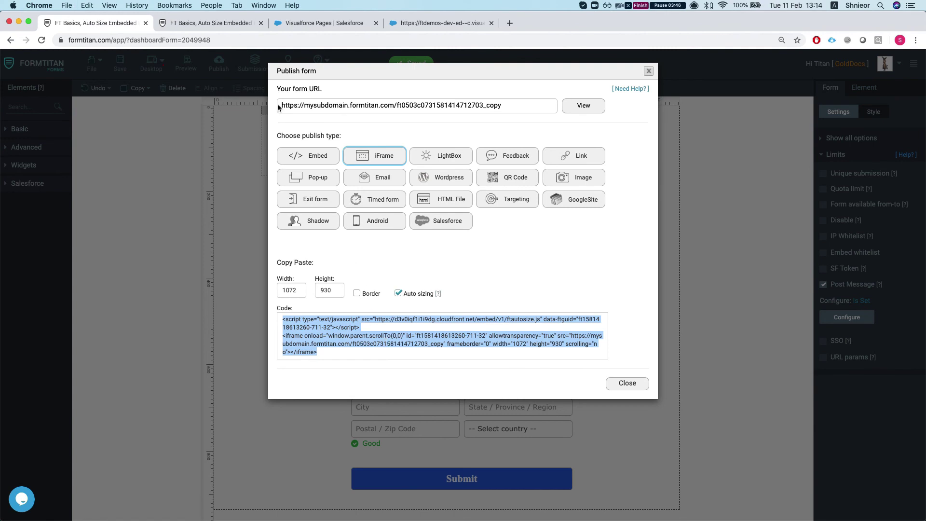
pyautogui.click(185, 22)
# Swap markup lines 2–3 for the pasted script and iframe code, removing the leading space.
pyautogui.click(319, 23)
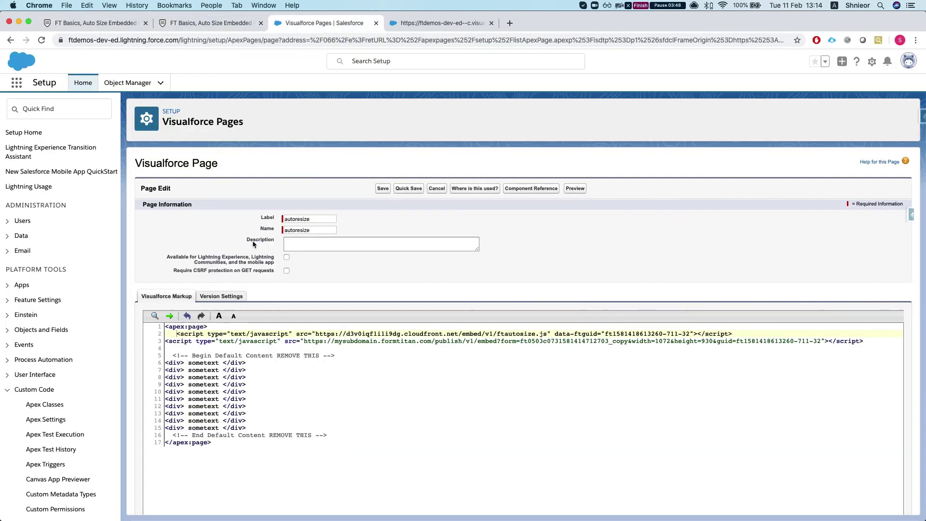
pyautogui.moveTo(175, 333); pyautogui.dragTo(820, 341)
pyautogui.press('BackSpace')
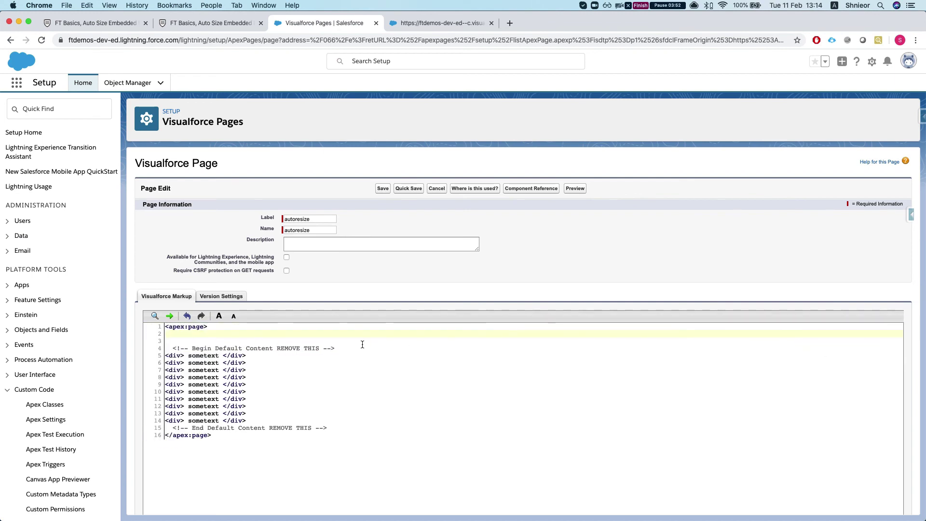
pyautogui.press('super+v')
pyautogui.hscroll(-5, 208, 349)
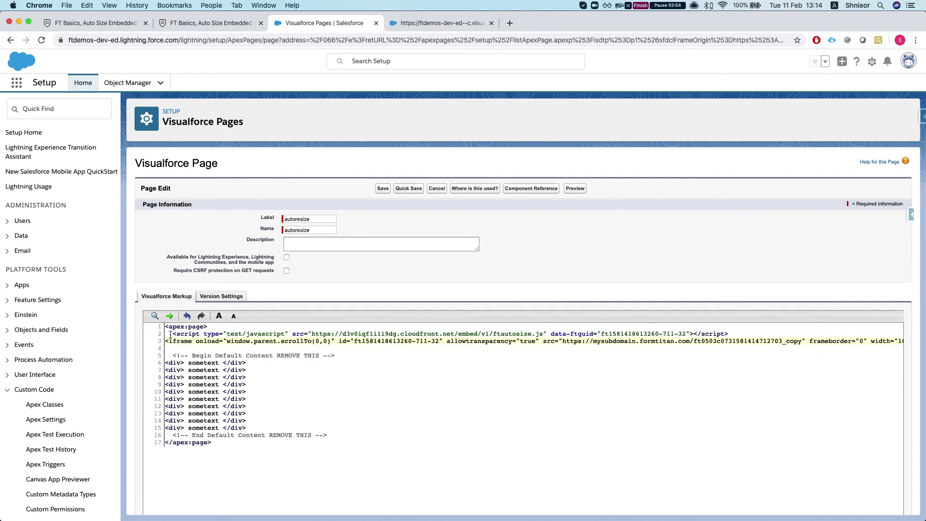
pyautogui.click(170, 334)
pyautogui.press('BackSpace')
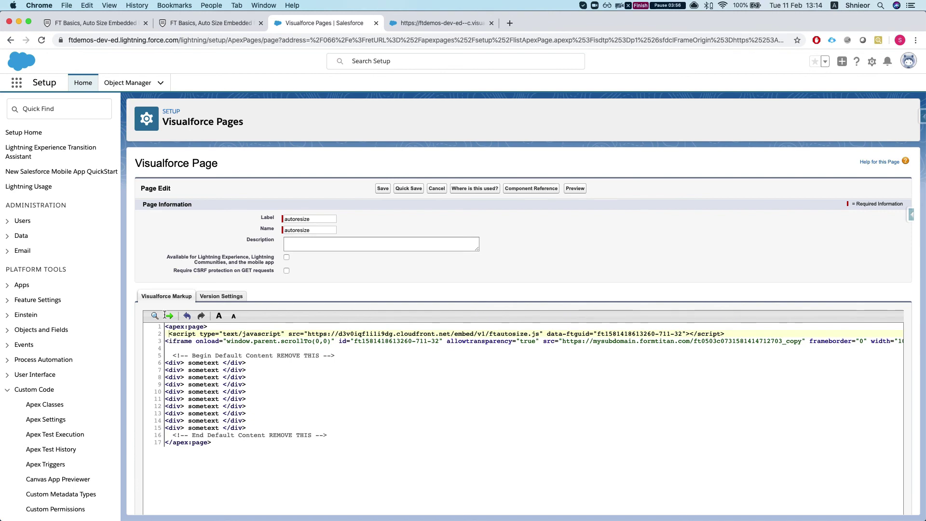
# Compare the Embed code with the iFrame code, leaving iFrame selected, then view the published form.
pyautogui.click(91, 23)
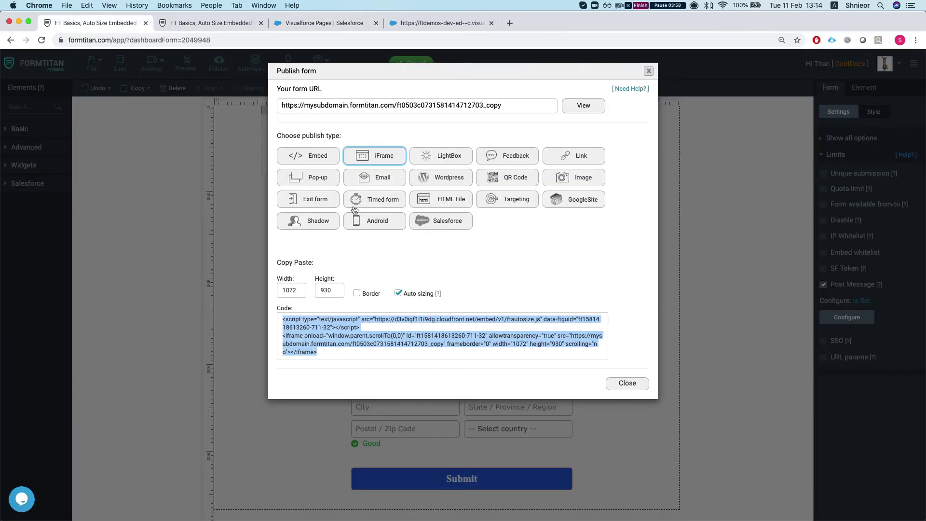
pyautogui.click(316, 157)
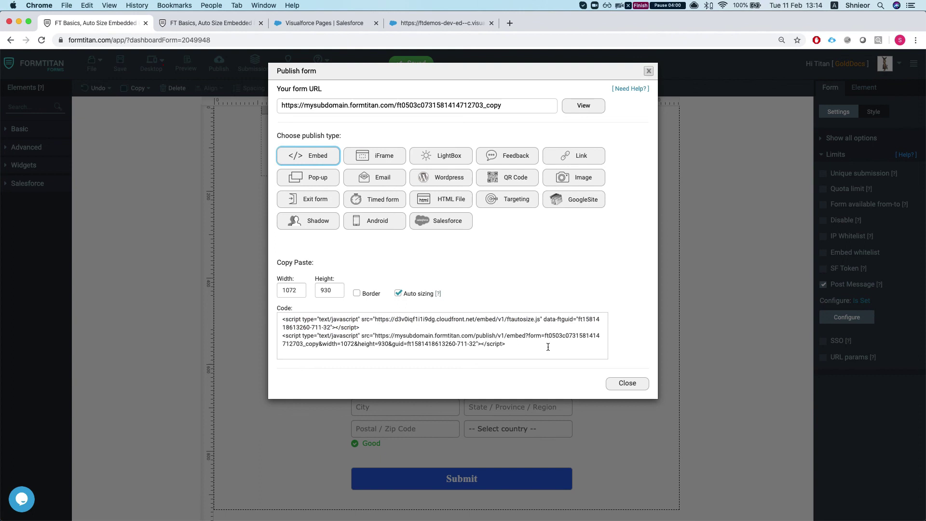
pyautogui.moveTo(548, 347); pyautogui.dragTo(254, 317)
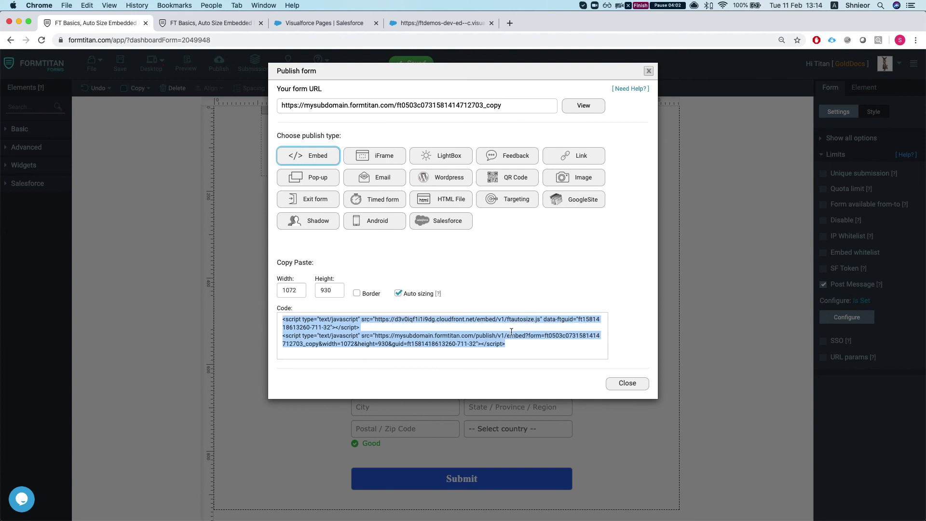
pyautogui.click(369, 155)
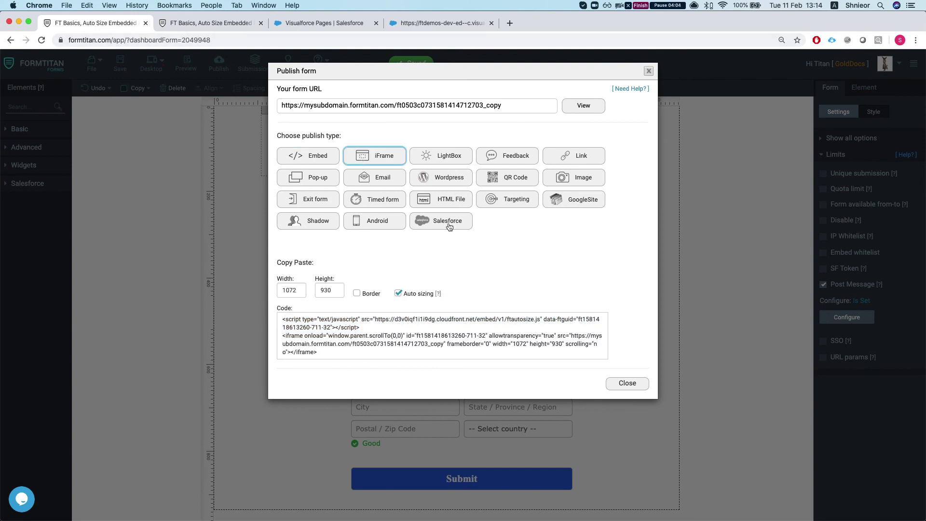
pyautogui.click(207, 23)
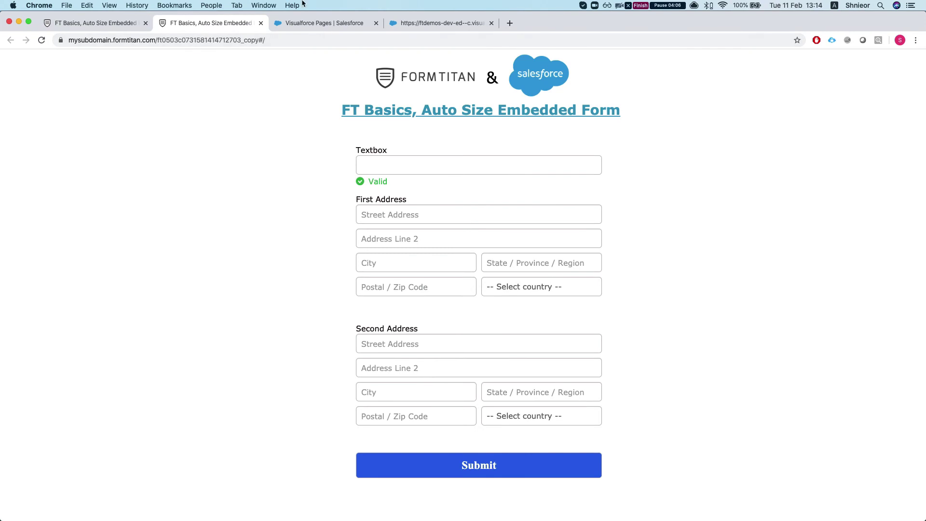
# Open the live autoresize Visualforce page and inspect the sometext lines below the form.
pyautogui.click(307, 24)
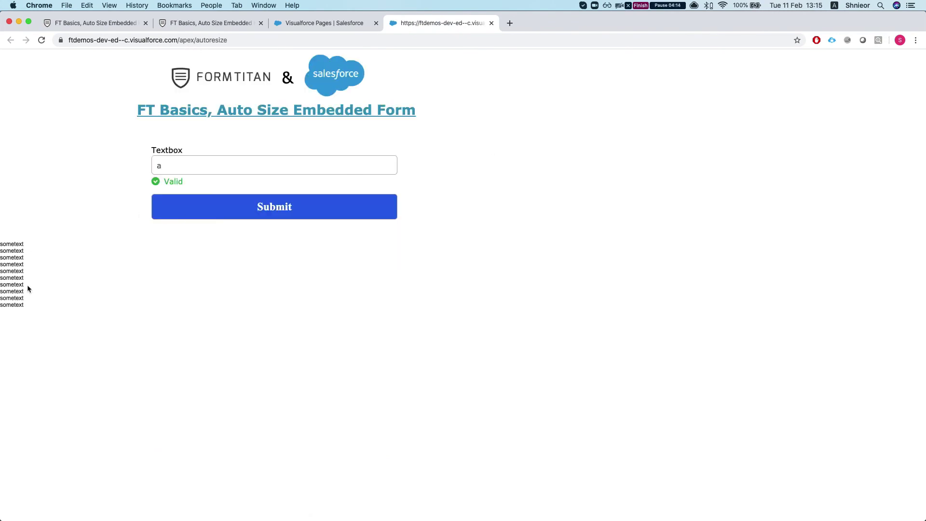
pyautogui.moveTo(23, 292); pyautogui.dragTo(73, 169)
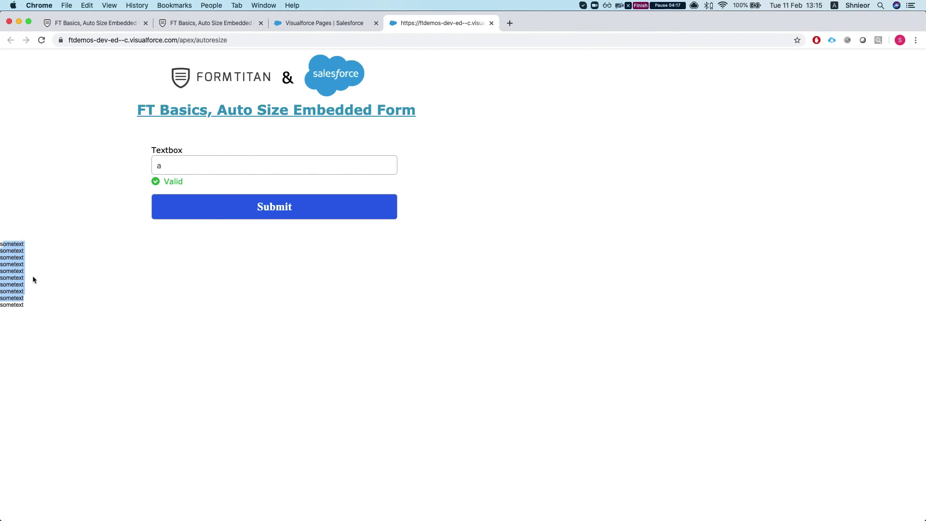
pyautogui.click(95, 207)
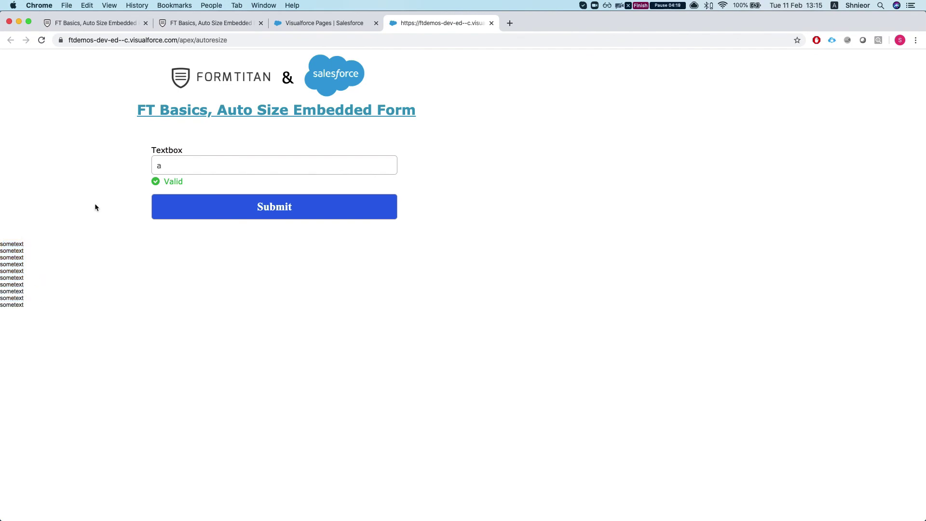
# Enter 'a' in the Textbox so the address sections hide and the form shrinks.
pyautogui.doubleClick(174, 171)
pyautogui.scroll(-2, 97, 334)
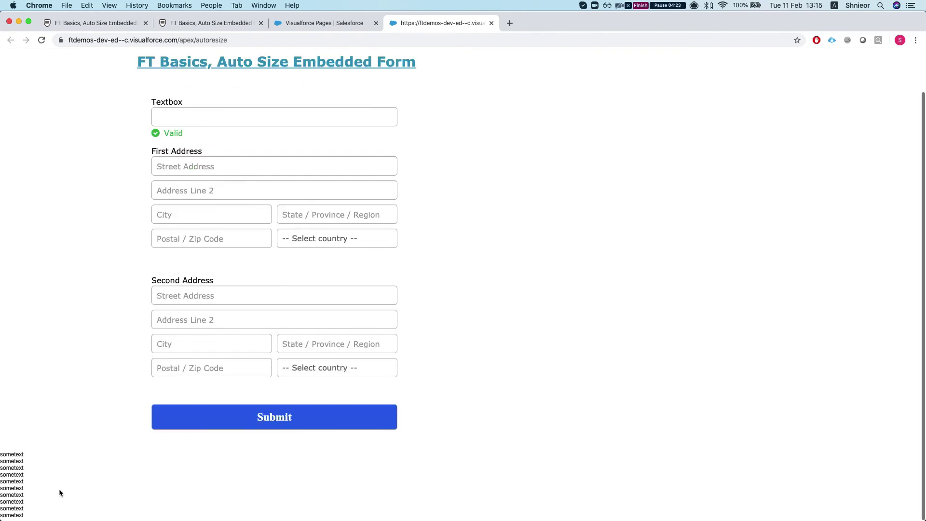
pyautogui.click(195, 119)
pyautogui.write('a')
pyautogui.click(108, 140)
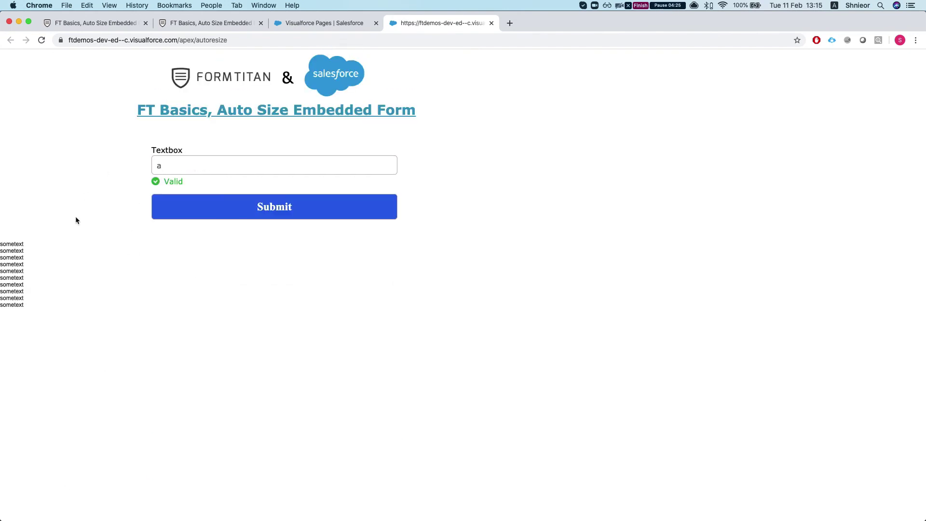
pyautogui.moveTo(34, 305); pyautogui.dragTo(4, 243)
pyautogui.press('super+a')
pyautogui.click(24, 262)
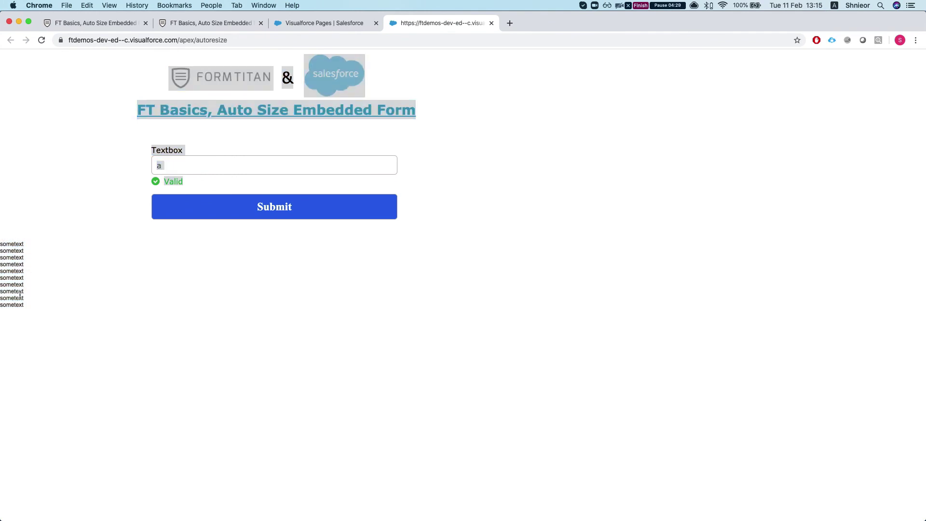
pyautogui.click(123, 193)
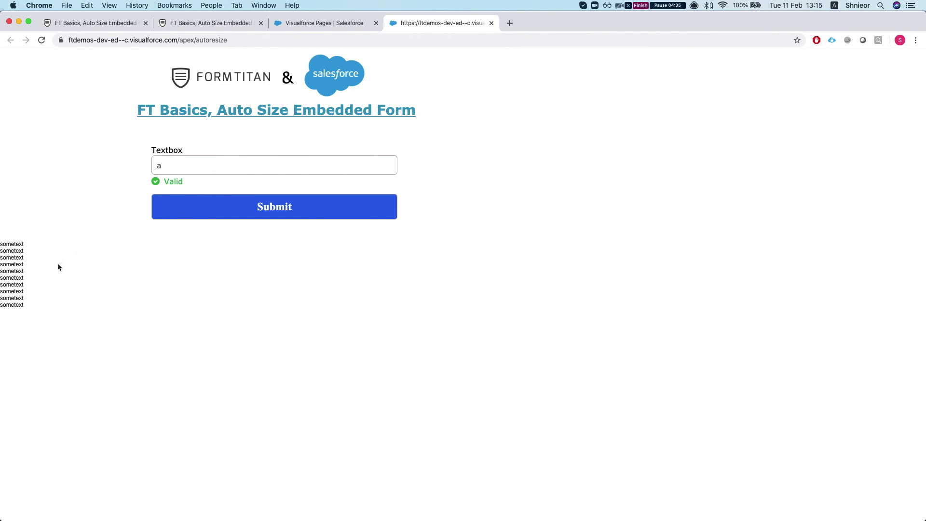
# Delete the 'a' from the Textbox and watch the form grow as both address sections return.
pyautogui.click(165, 165)
pyautogui.press('BackSpace')
pyautogui.scroll(-2, 147, 246)
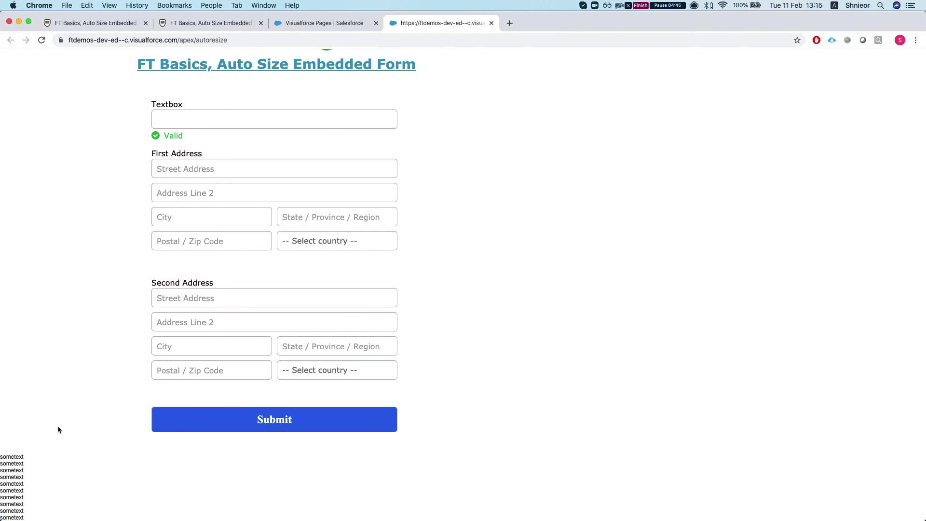
pyautogui.scroll(2, 128, 288)
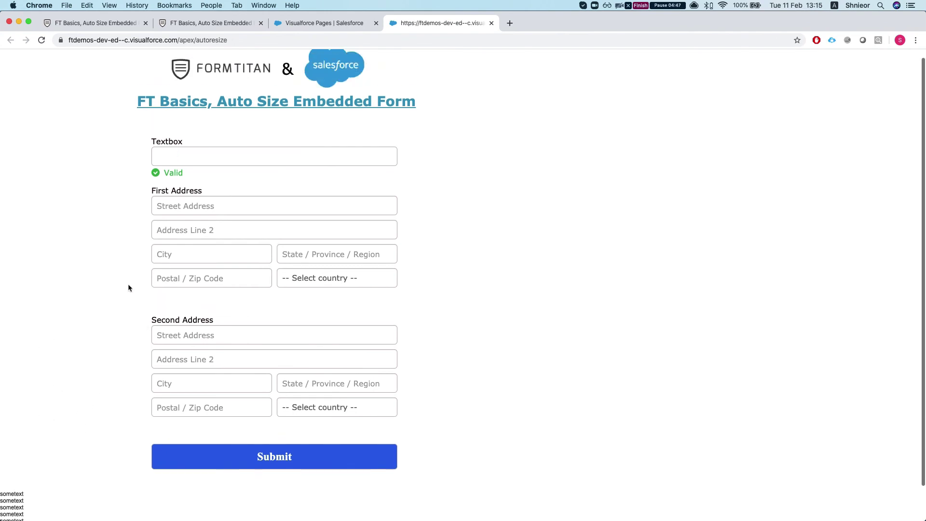
pyautogui.scroll(-2, 129, 288)
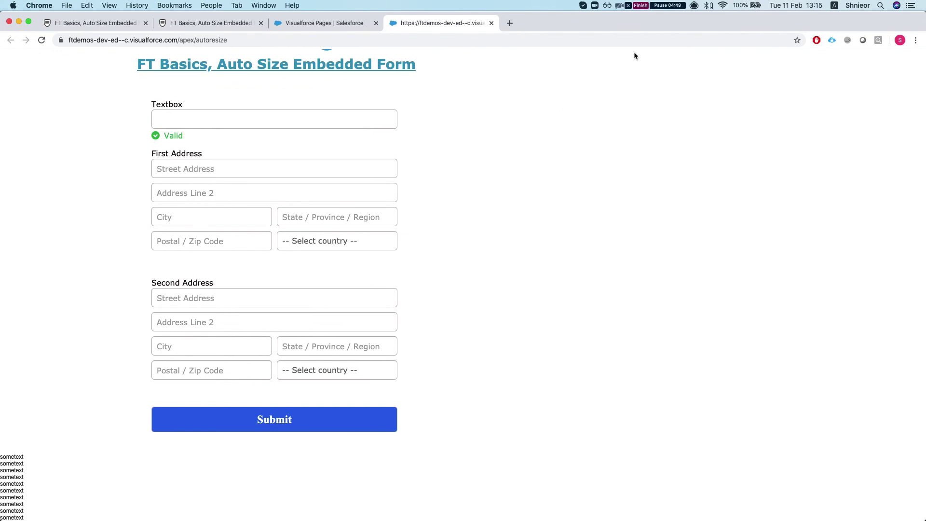